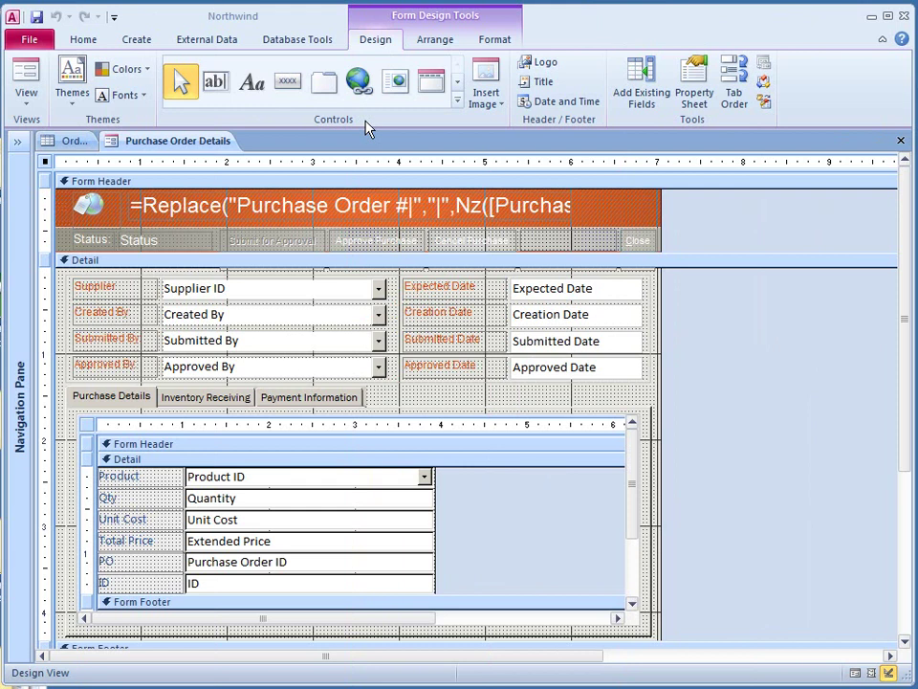
Step: Examine the full set of controls that can be added to the Purchase Order Details form in Design View
{"action": "left_click", "coordinate": [457, 99]}
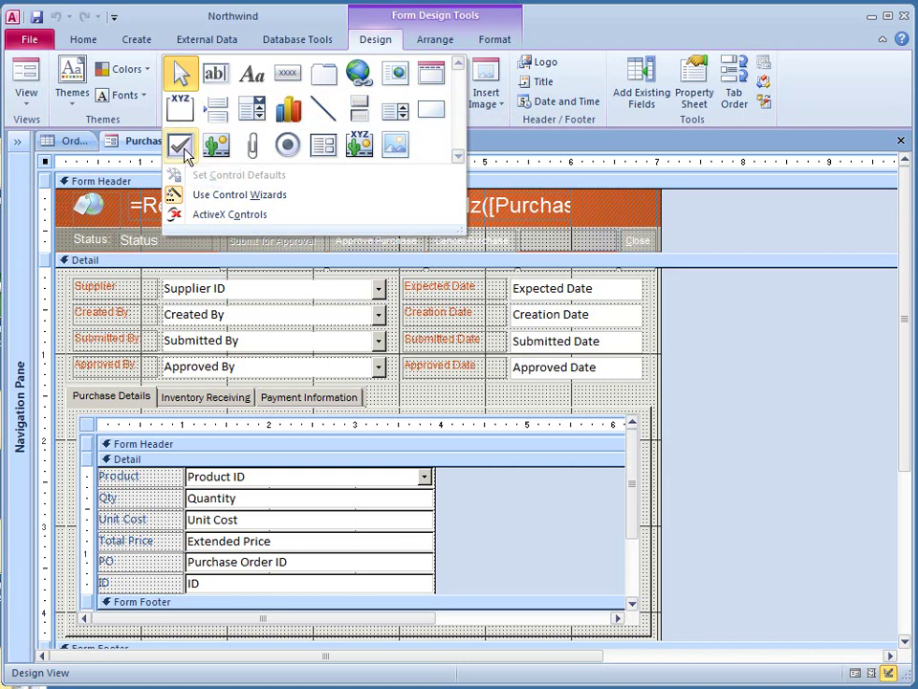
{"action": "key", "text": "Escape"}
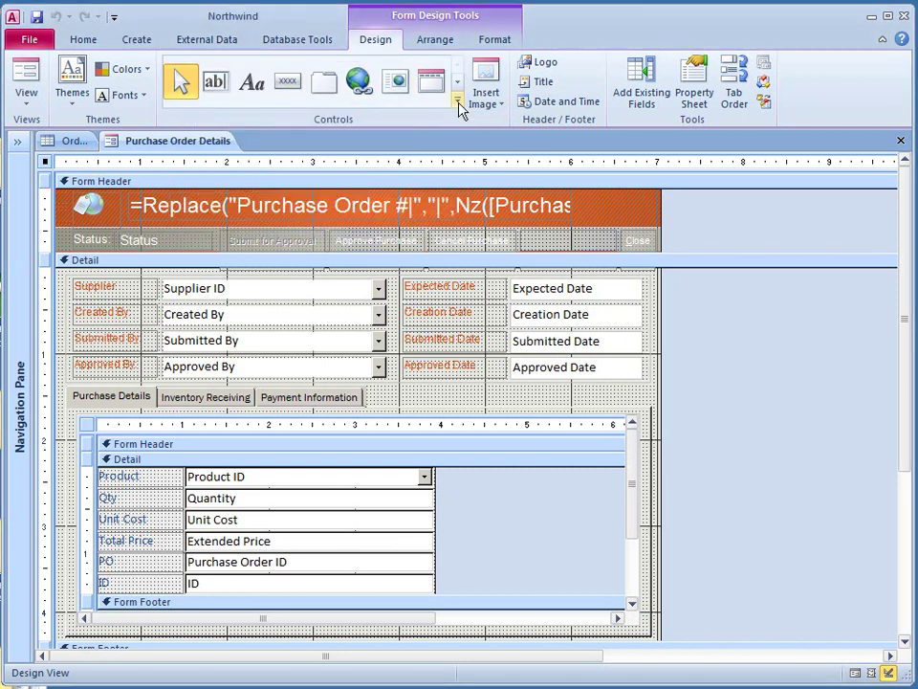
{"action": "left_click", "coordinate": [458, 105]}
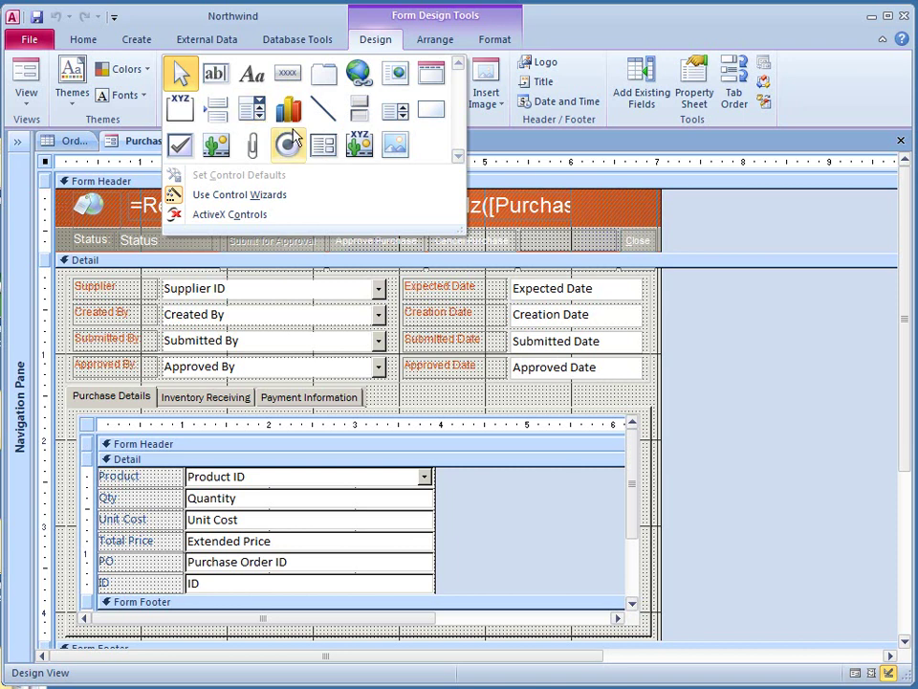
{"action": "left_click", "coordinate": [495, 153]}
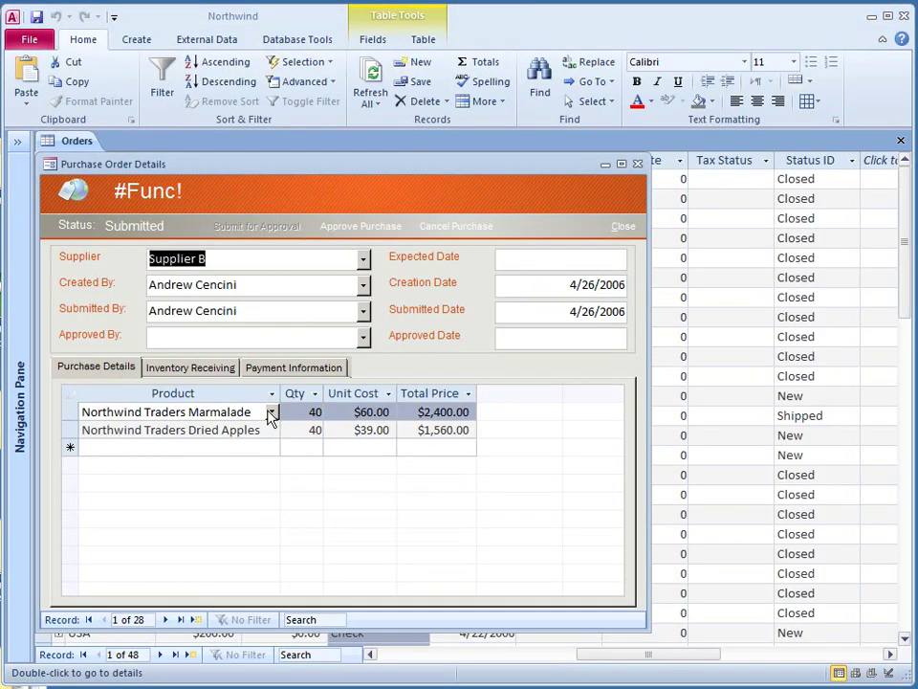
Step: View the choices offered by the first order line's Product combo box and by the Supplier combo box
{"action": "left_click", "coordinate": [272, 415]}
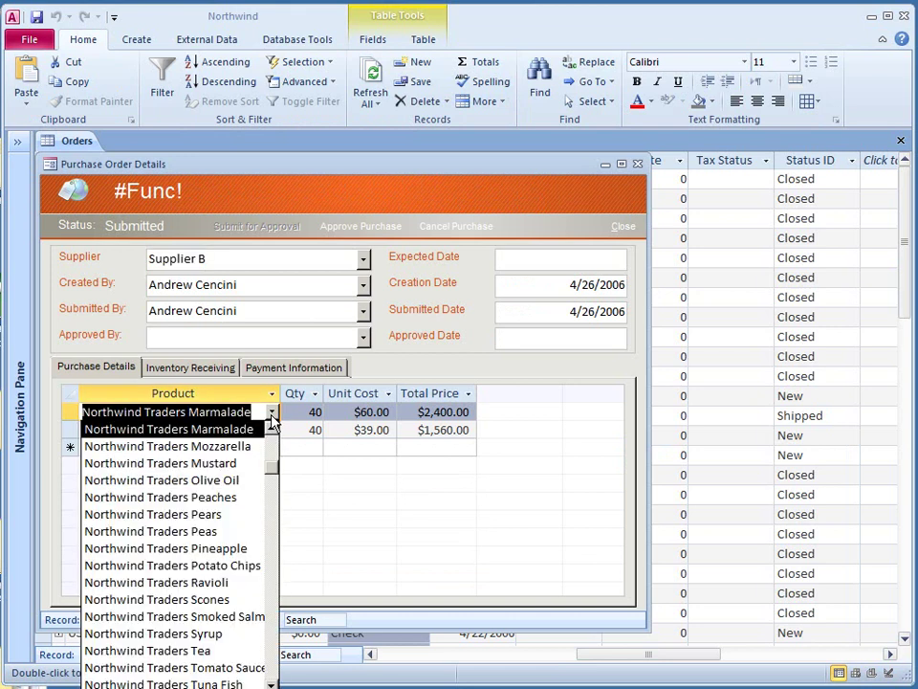
{"action": "left_click", "coordinate": [272, 418]}
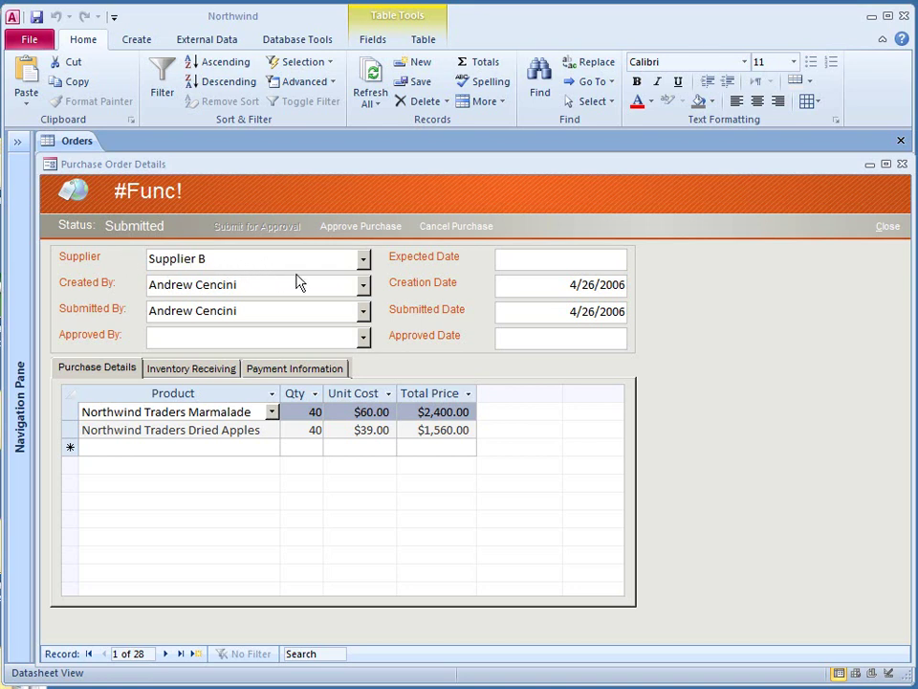
{"action": "left_click", "coordinate": [363, 266]}
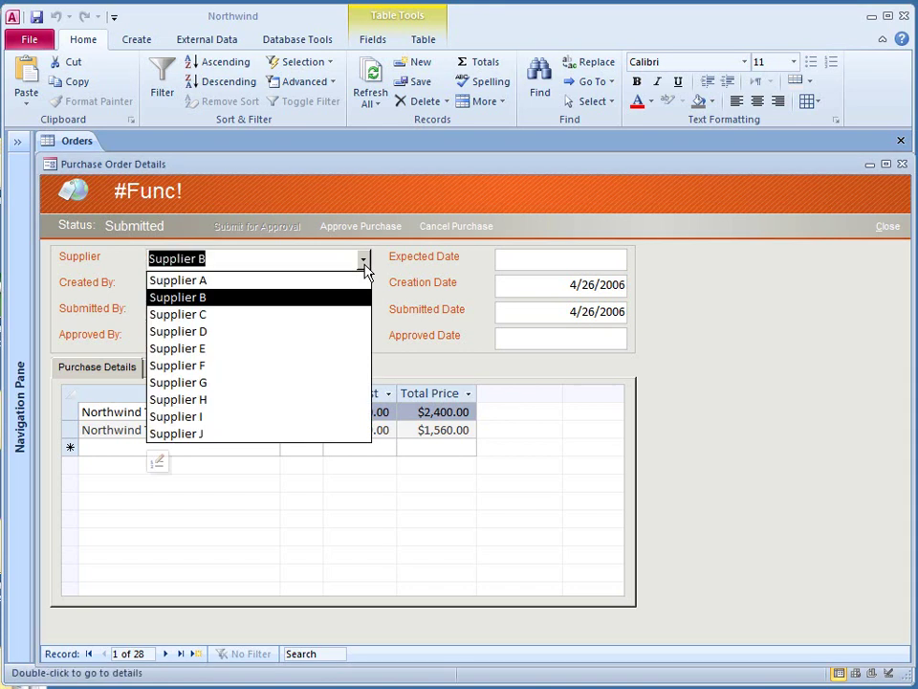
{"action": "left_click", "coordinate": [364, 266]}
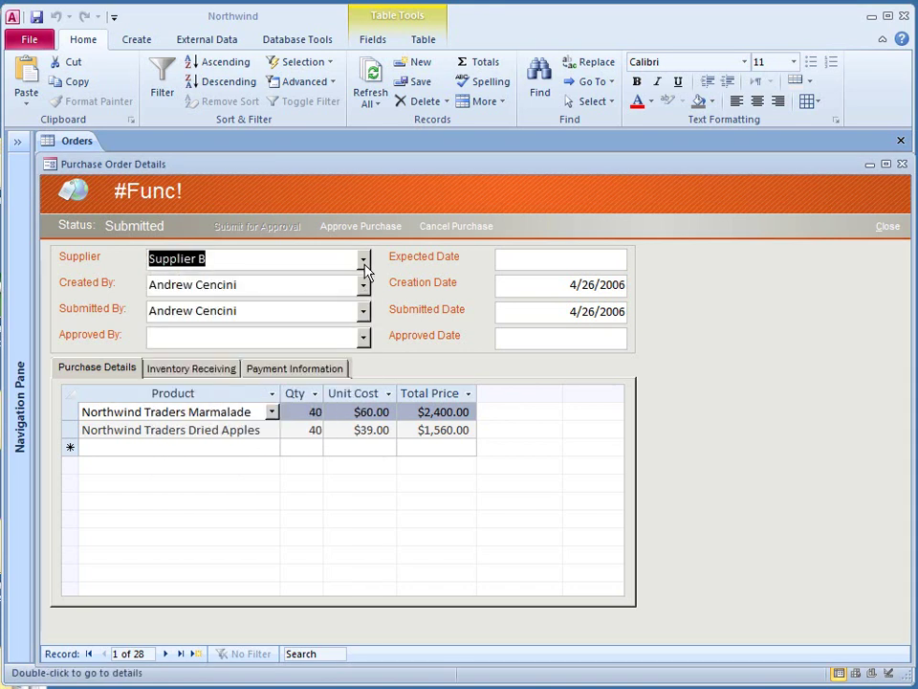
Step: Switch the Purchase Order Details form to Layout View and show its Payment Information page
{"action": "left_click_drag", "start_coordinate": [76, 163], "coordinate": [73, 141]}
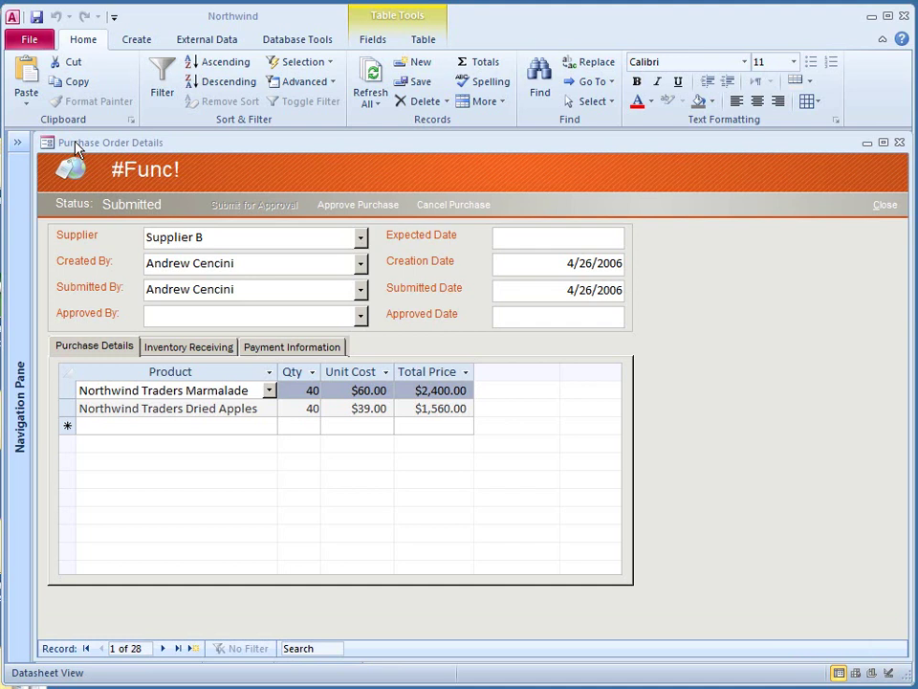
{"action": "left_click", "coordinate": [280, 354]}
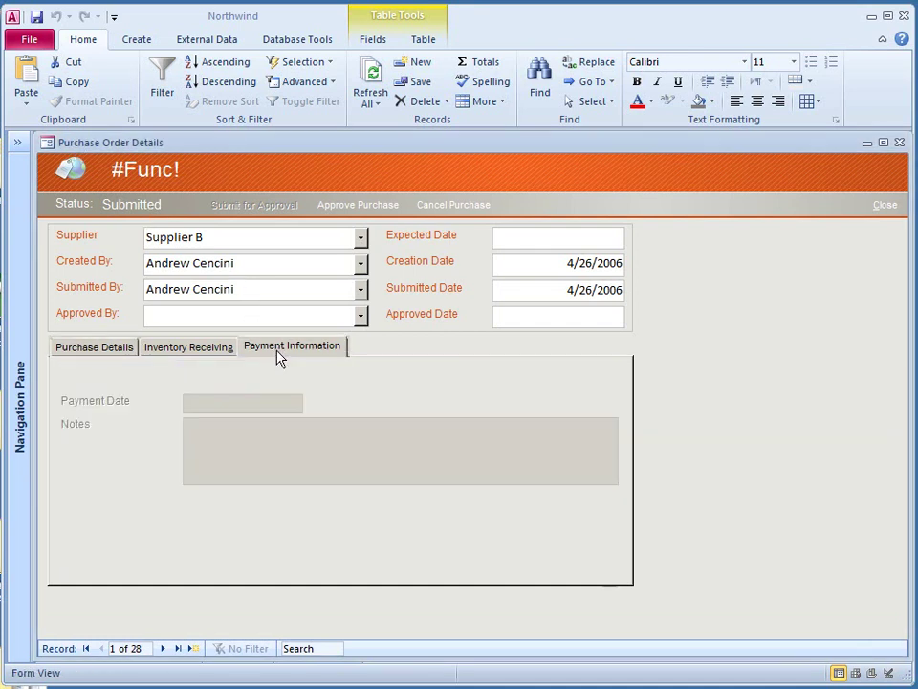
{"action": "right_click", "coordinate": [126, 151]}
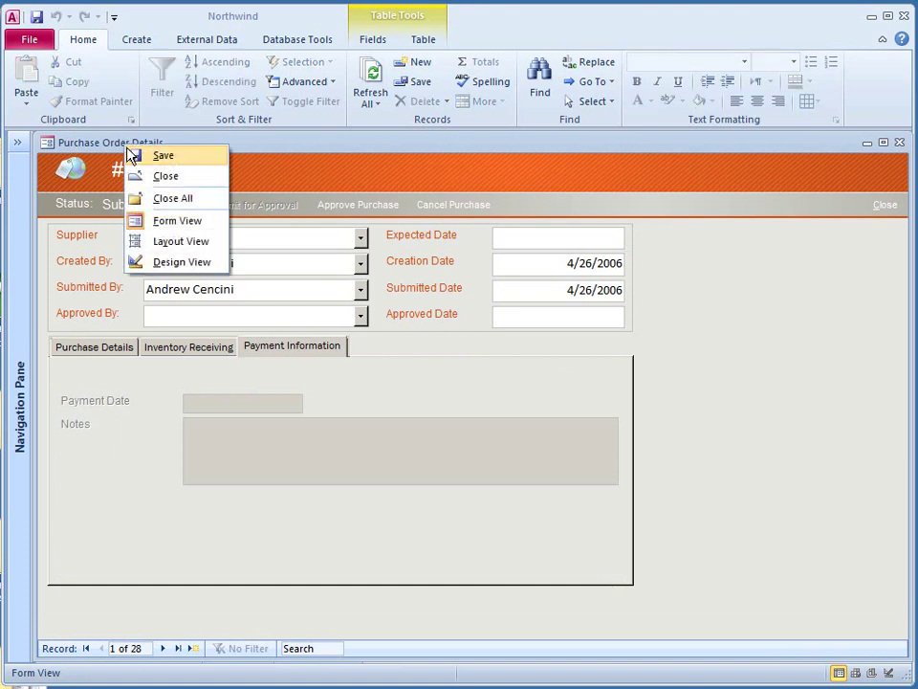
{"action": "left_click", "coordinate": [182, 241]}
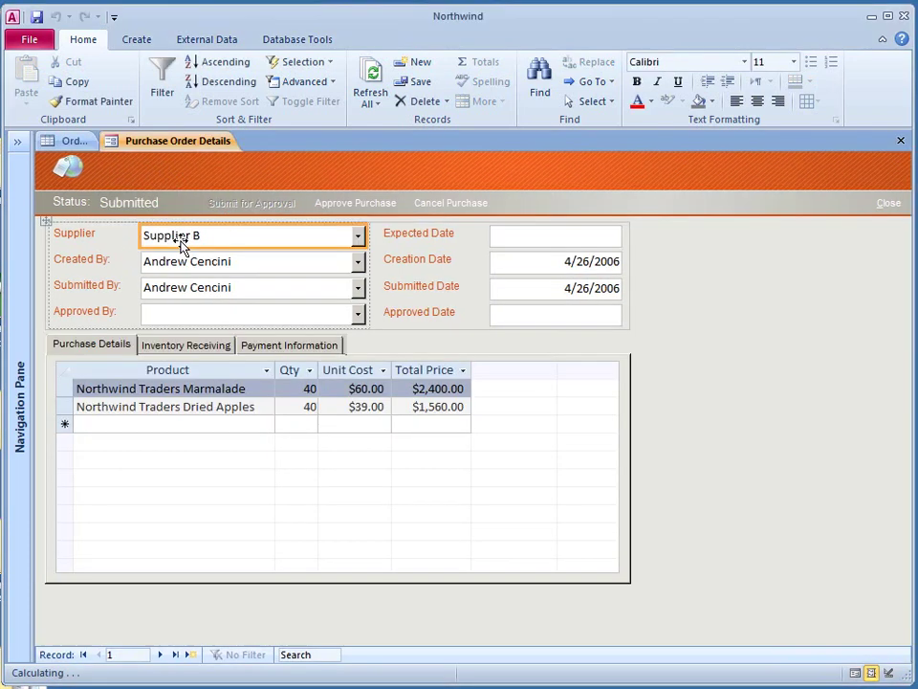
{"action": "left_click", "coordinate": [268, 348]}
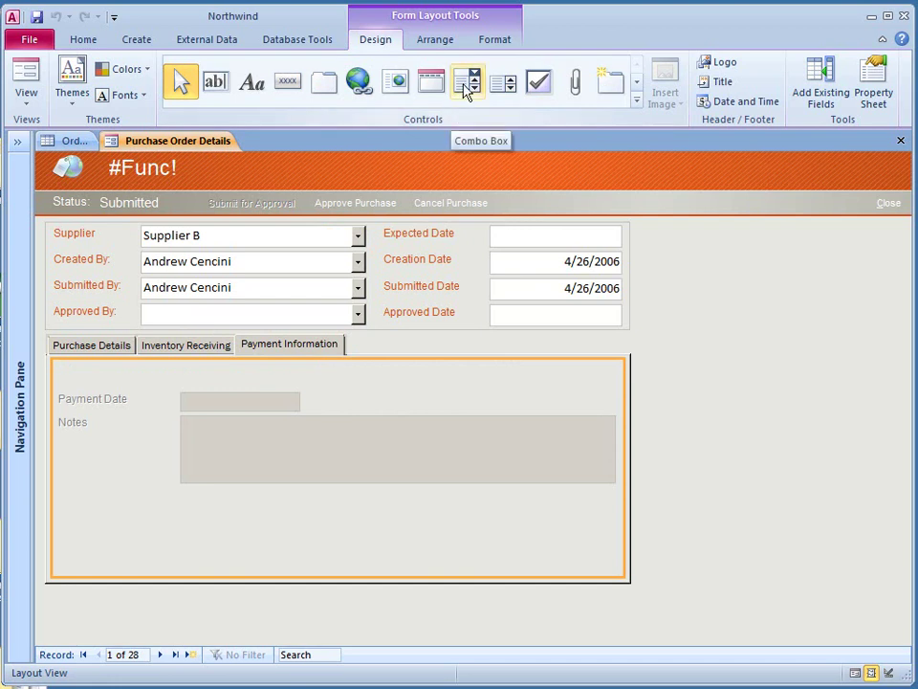
Step: Add a combo box to the Payment Information page that gets its values from the Orders table
{"action": "left_click", "coordinate": [466, 89]}
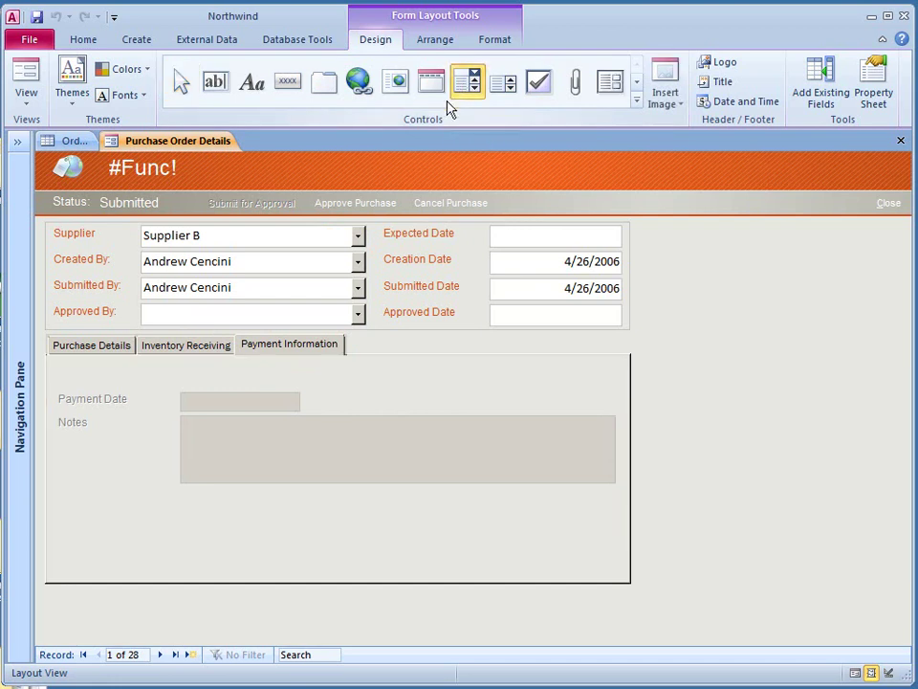
{"action": "left_click", "coordinate": [185, 499]}
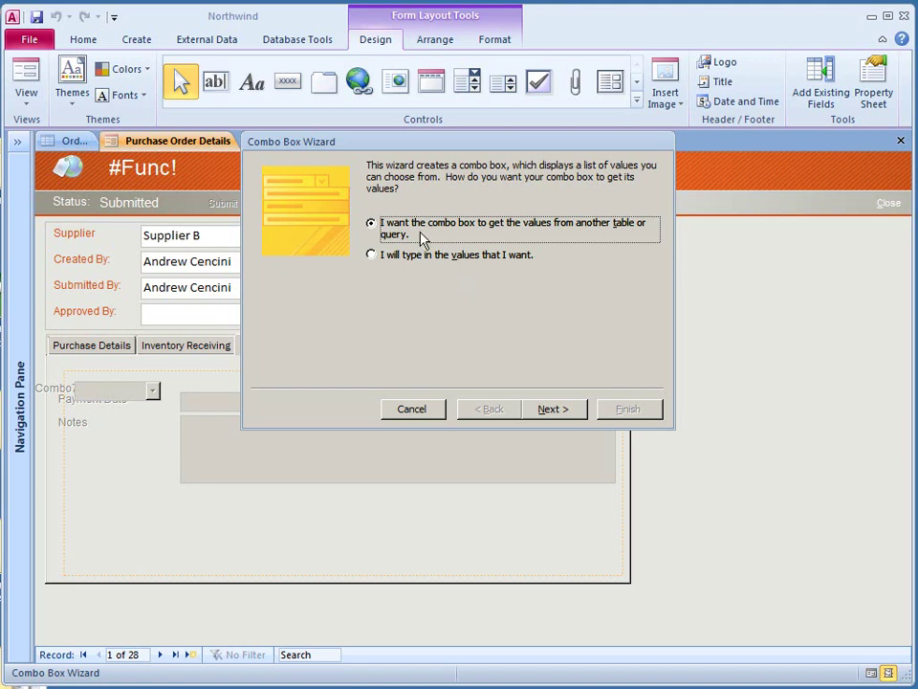
{"action": "left_click", "coordinate": [541, 413]}
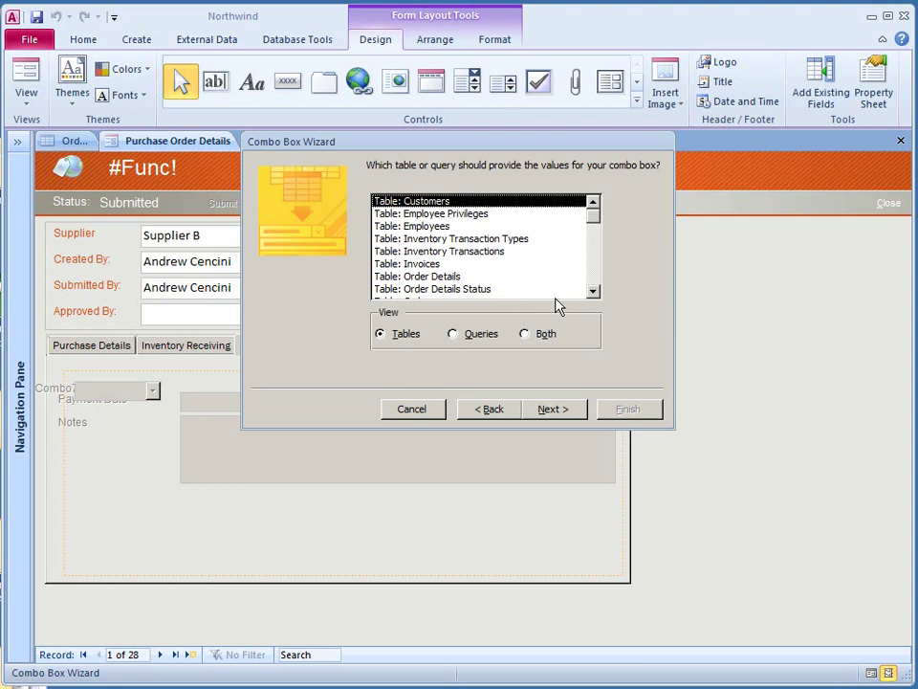
{"action": "left_click", "coordinate": [593, 291]}
{"action": "left_click", "coordinate": [593, 291]}
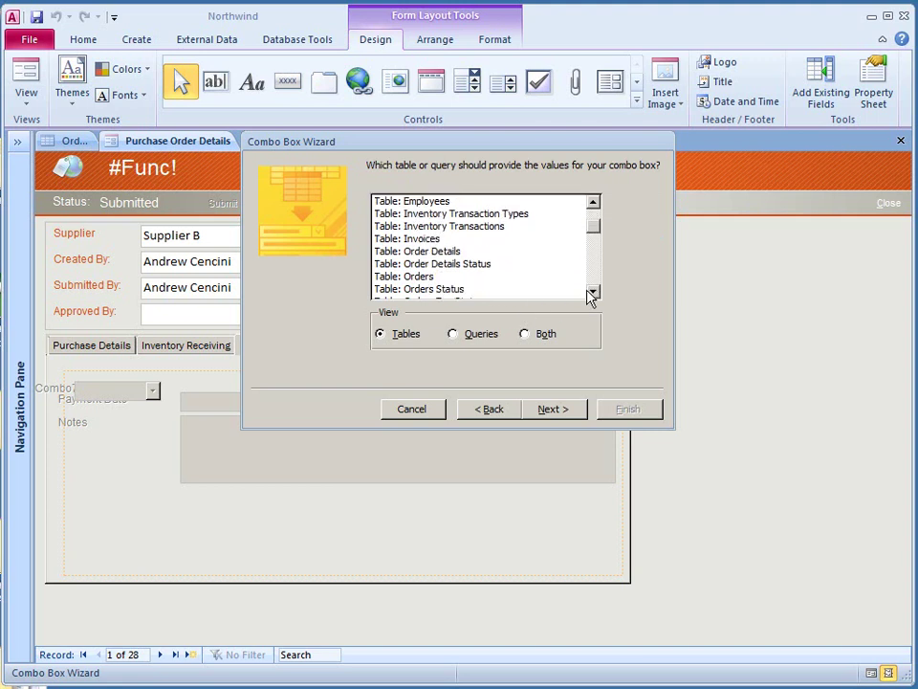
{"action": "left_click", "coordinate": [426, 278]}
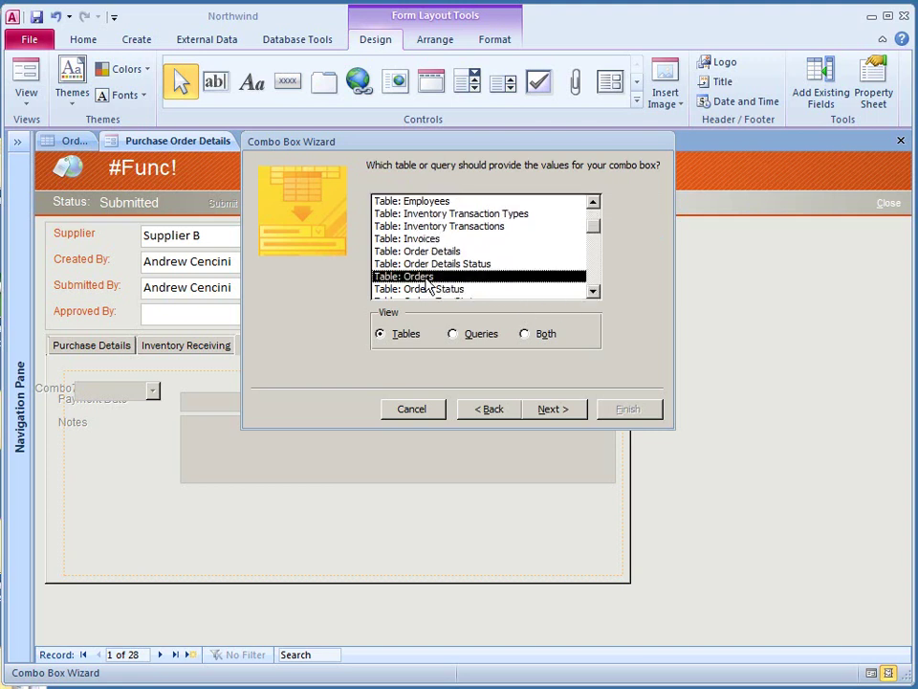
{"action": "left_click", "coordinate": [552, 409]}
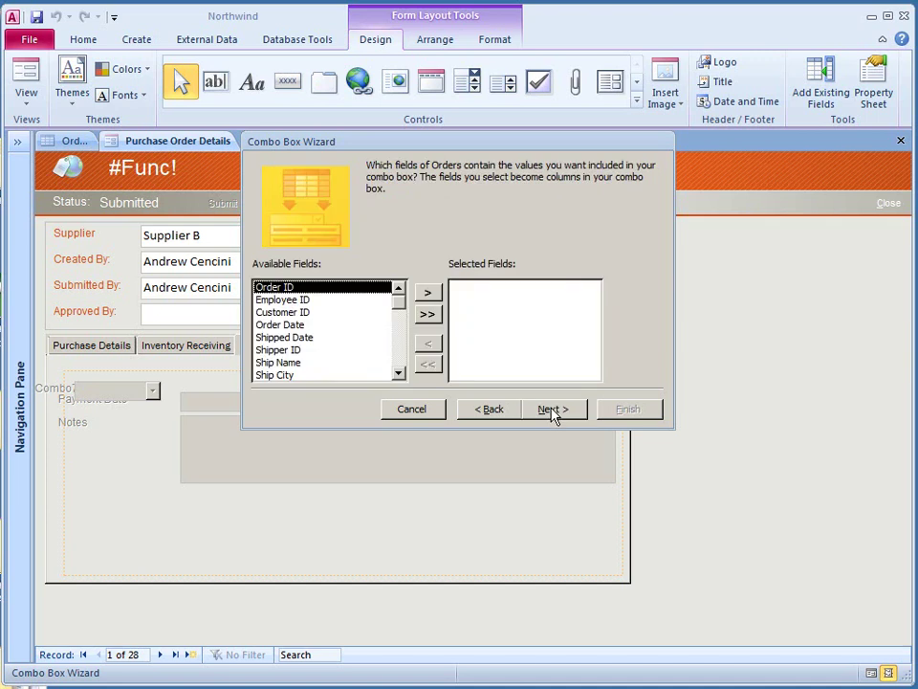
Step: Include the Payment Type field from the Orders table as the combo box's column
{"action": "left_click", "coordinate": [400, 374]}
{"action": "left_click", "coordinate": [400, 374]}
{"action": "left_click", "coordinate": [400, 374]}
{"action": "left_click", "coordinate": [400, 374]}
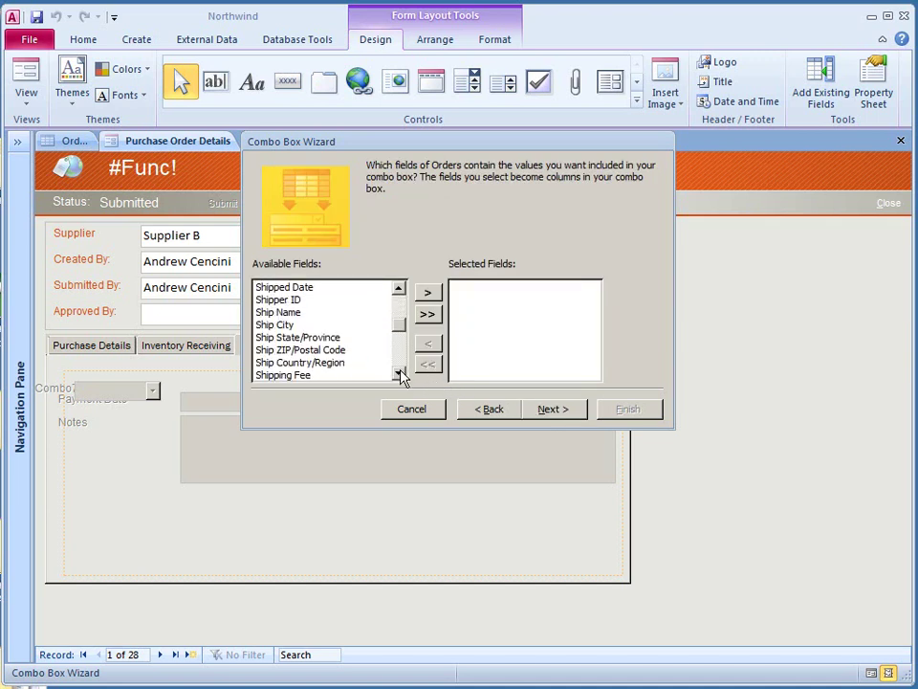
{"action": "left_click", "coordinate": [400, 374]}
{"action": "left_click", "coordinate": [400, 374]}
{"action": "left_click", "coordinate": [400, 374]}
{"action": "left_click", "coordinate": [400, 374]}
{"action": "left_click", "coordinate": [400, 374]}
{"action": "left_click", "coordinate": [400, 374]}
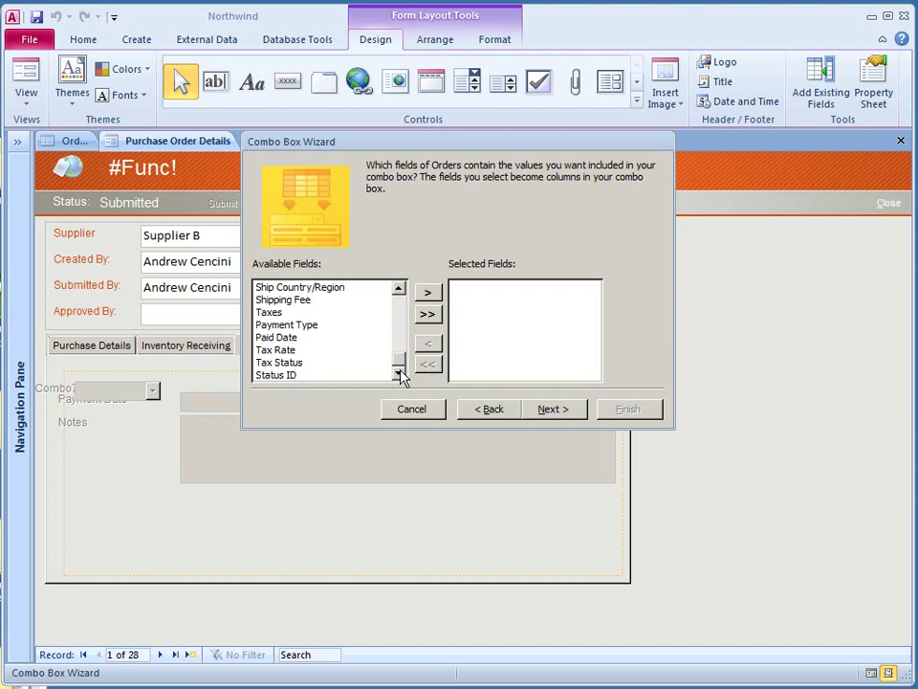
{"action": "left_click", "coordinate": [292, 325]}
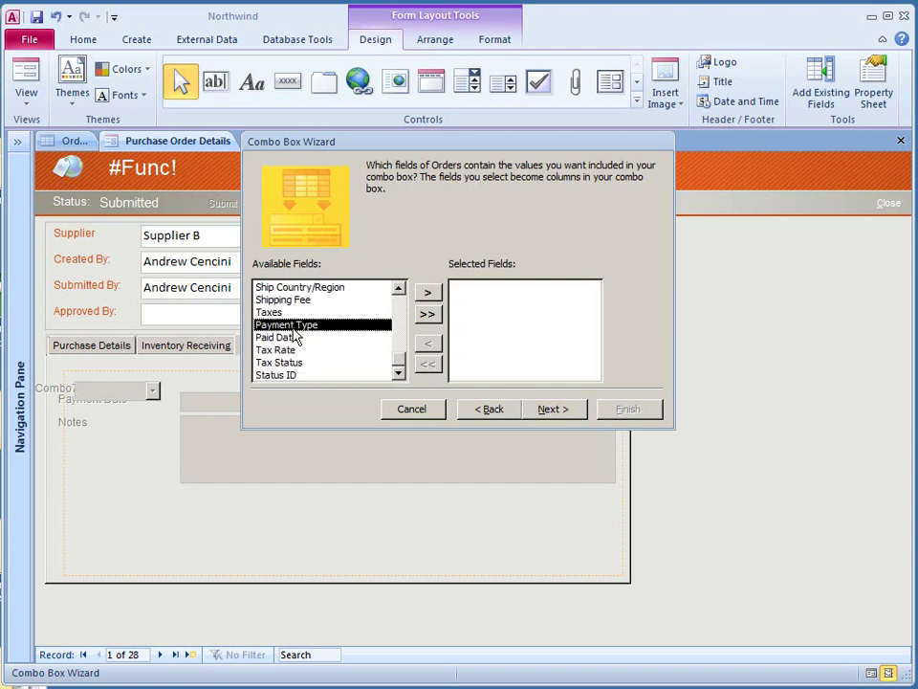
{"action": "left_click", "coordinate": [426, 294]}
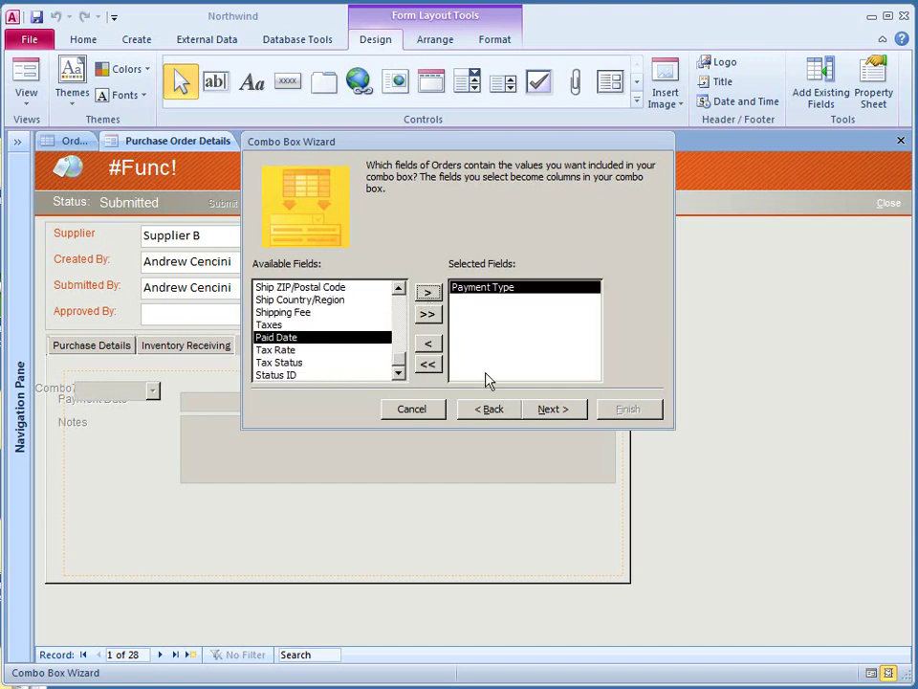
Step: Complete the combo box wizard with the key column hidden and the selected value remembered for later use
{"action": "left_click", "coordinate": [556, 410]}
{"action": "left_click", "coordinate": [555, 411]}
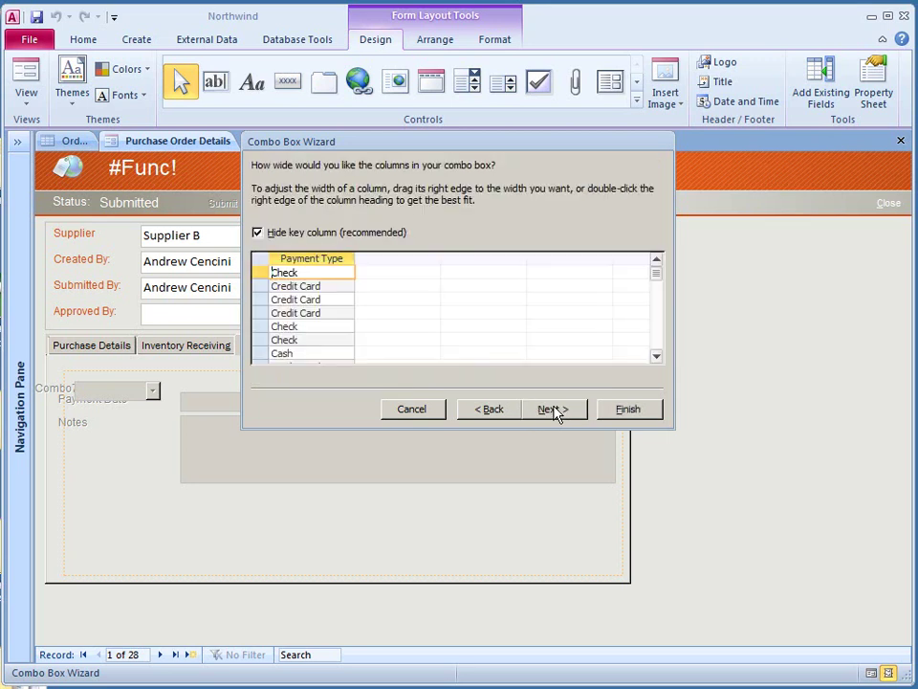
{"action": "left_click", "coordinate": [553, 410]}
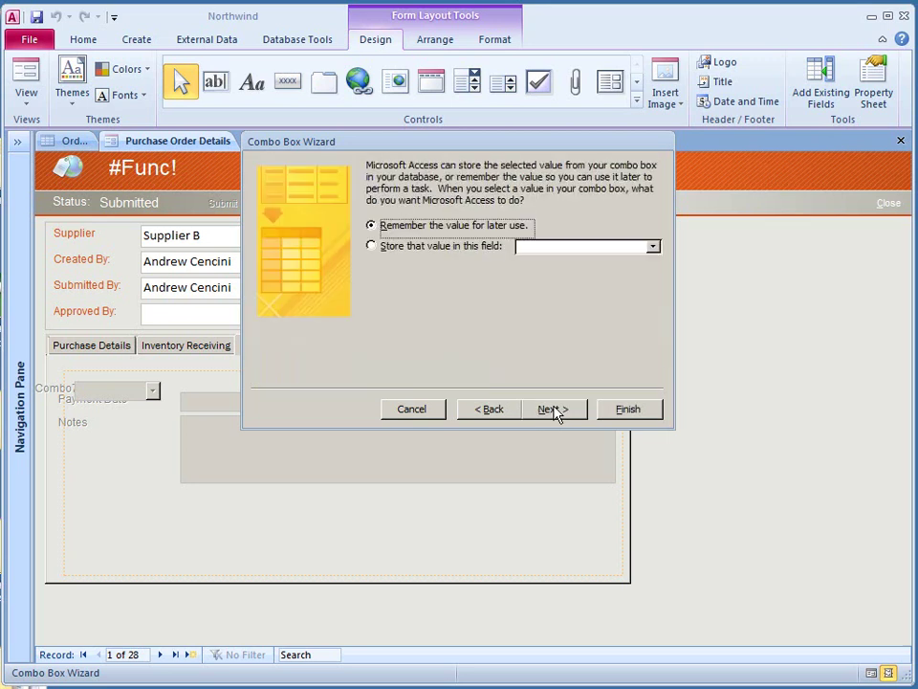
{"action": "left_click", "coordinate": [619, 412]}
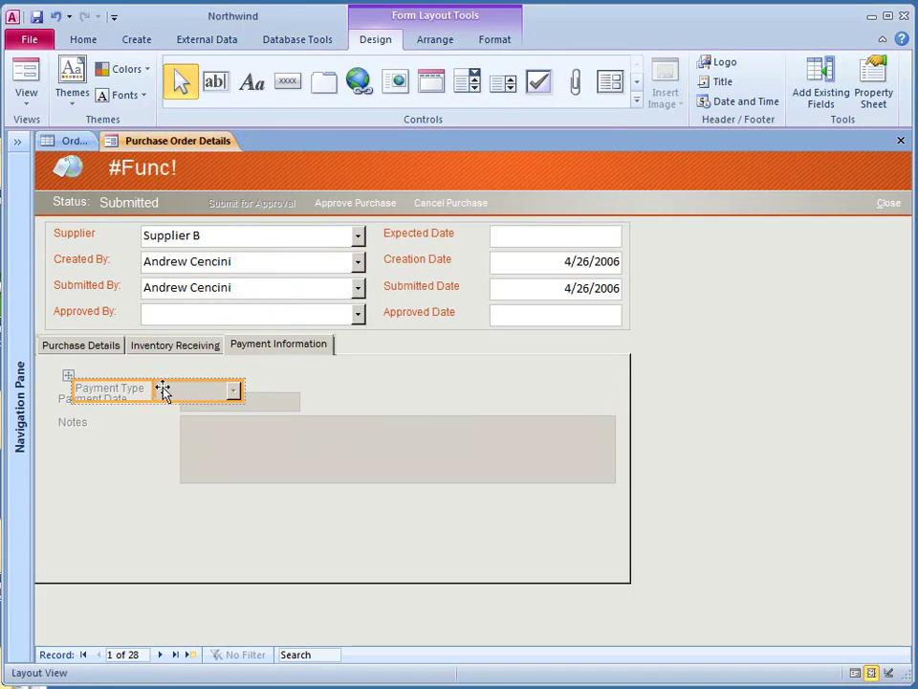
Step: Move the Payment Type combo box clear above the Payment Date field and widen it
{"action": "mouse_move", "coordinate": [162, 390]}
{"action": "left_mouse_down"}
{"action": "mouse_move", "coordinate": [215, 386]}
{"action": "mouse_move", "coordinate": [153, 374]}
{"action": "left_mouse_up"}
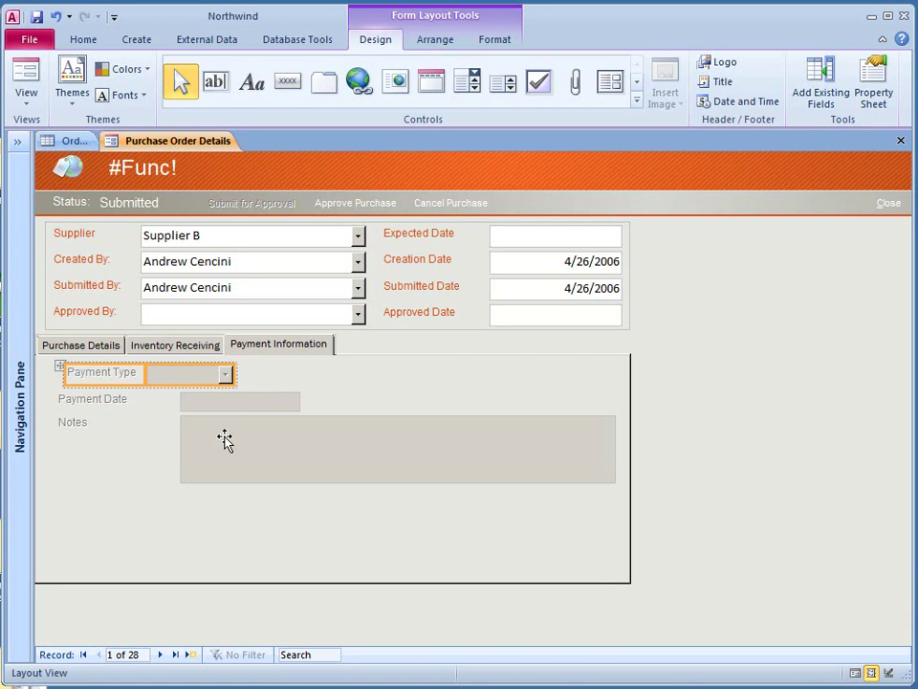
{"action": "left_click_drag", "start_coordinate": [232, 375], "coordinate": [260, 375]}
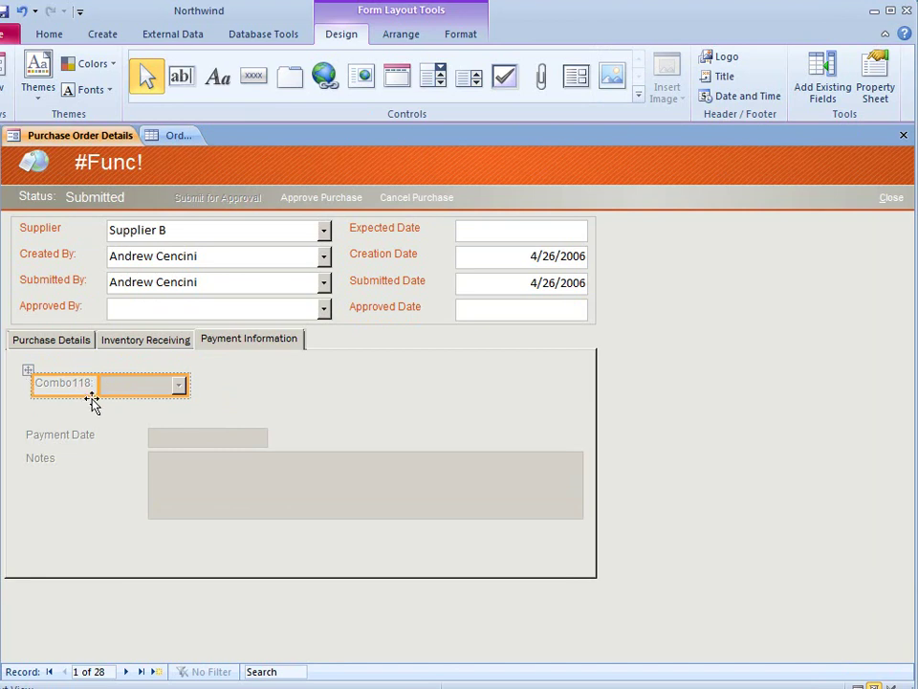
Step: Place the Combo118 combo box just above the Payment Date field and widen both the box and its label
{"action": "left_click_drag", "start_coordinate": [80, 393], "coordinate": [73, 409]}
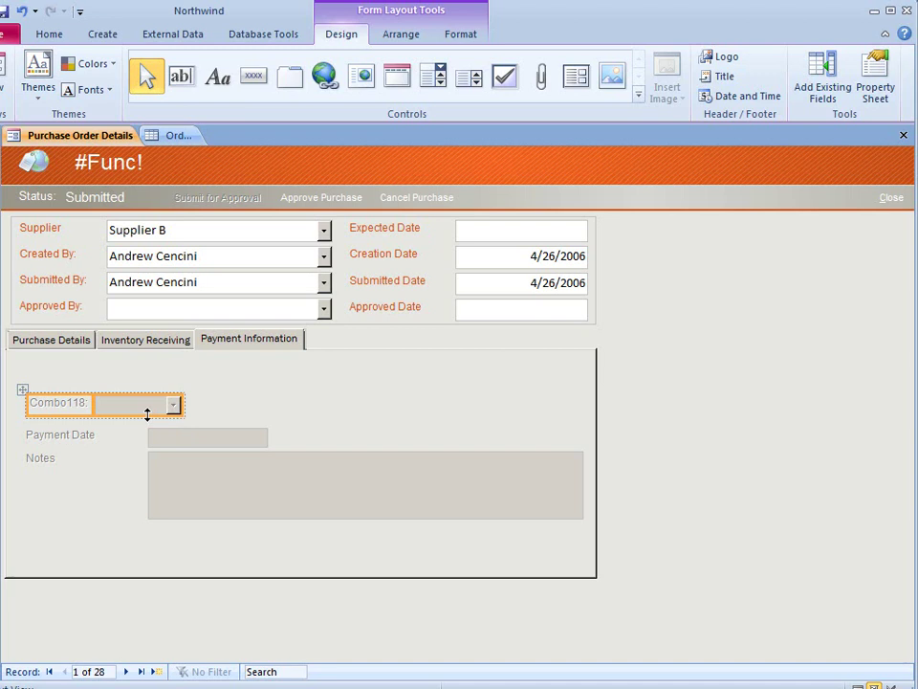
{"action": "left_click_drag", "start_coordinate": [180, 408], "coordinate": [254, 413]}
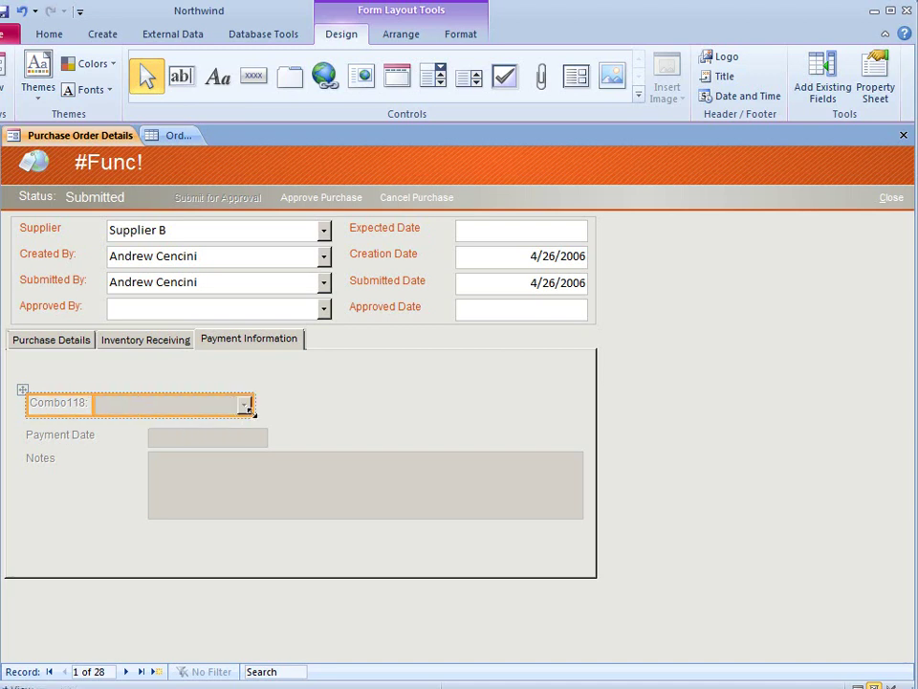
{"action": "left_click", "coordinate": [128, 436]}
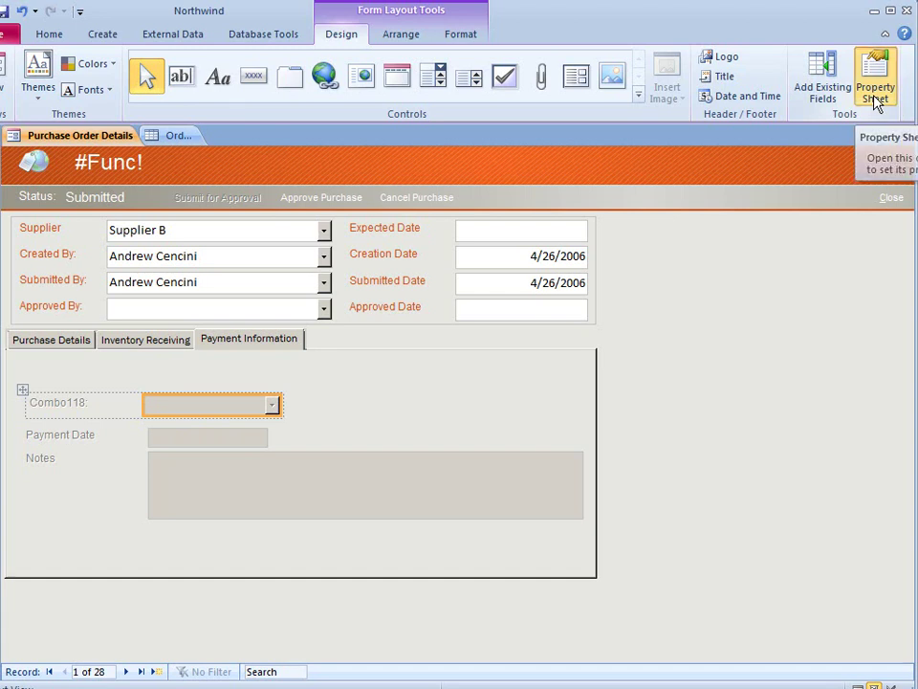
Step: Set the caption of the Combo118 label to Payment Method in its properties, and select the combo box beside it
{"action": "left_click", "coordinate": [877, 96]}
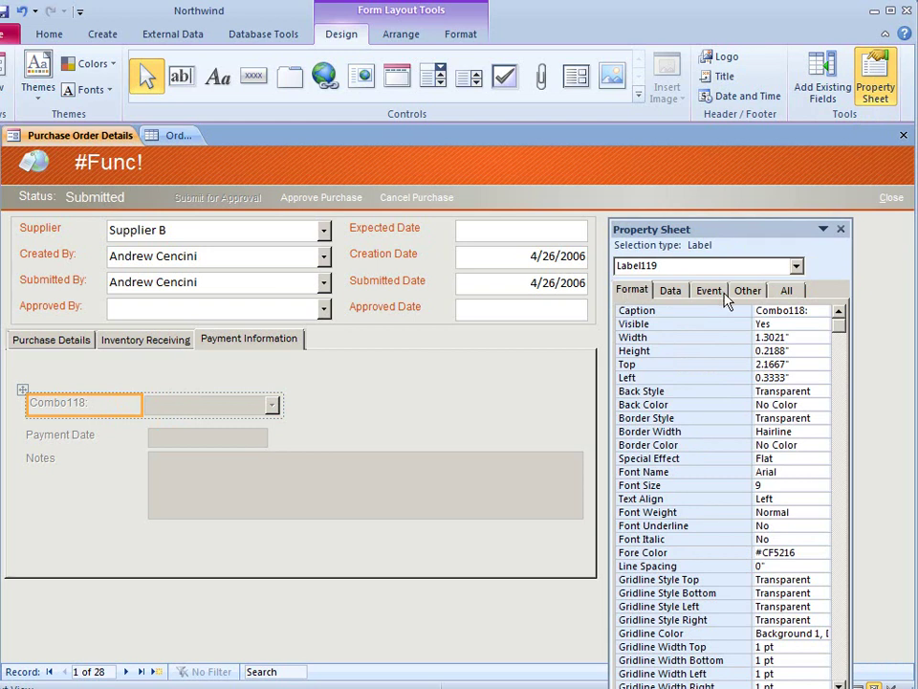
{"action": "left_click", "coordinate": [810, 310]}
{"action": "double_click", "coordinate": [809, 309]}
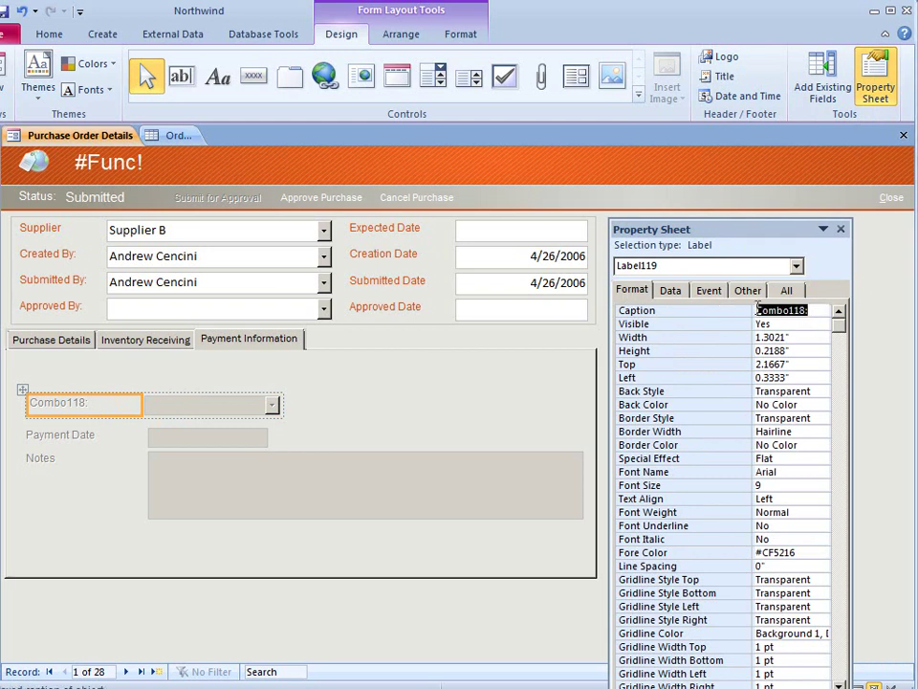
{"action": "type", "text": "Payment Method"}
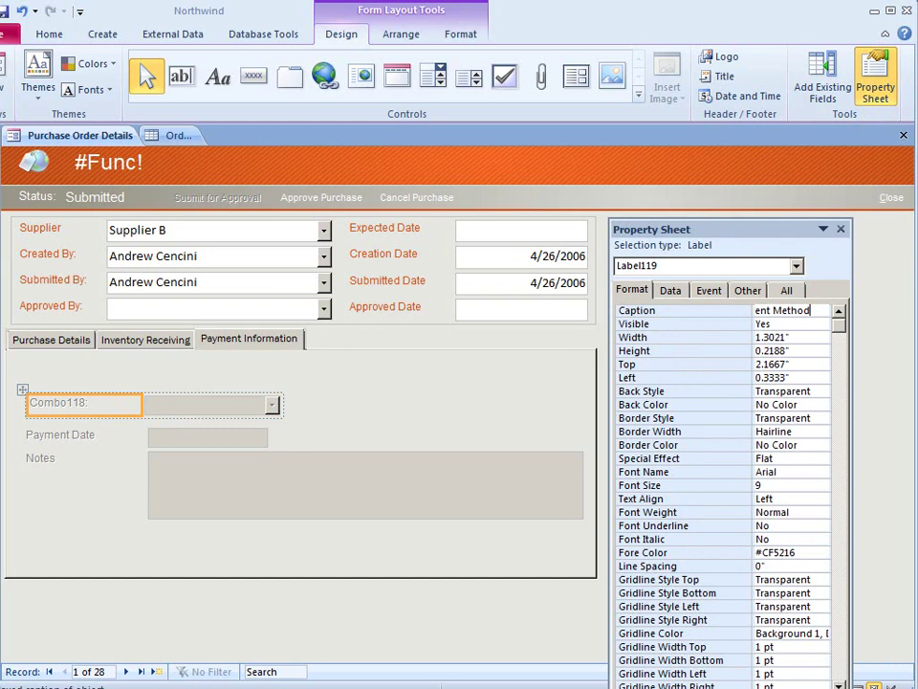
{"action": "key", "text": "Return"}
{"action": "left_click", "coordinate": [240, 414]}
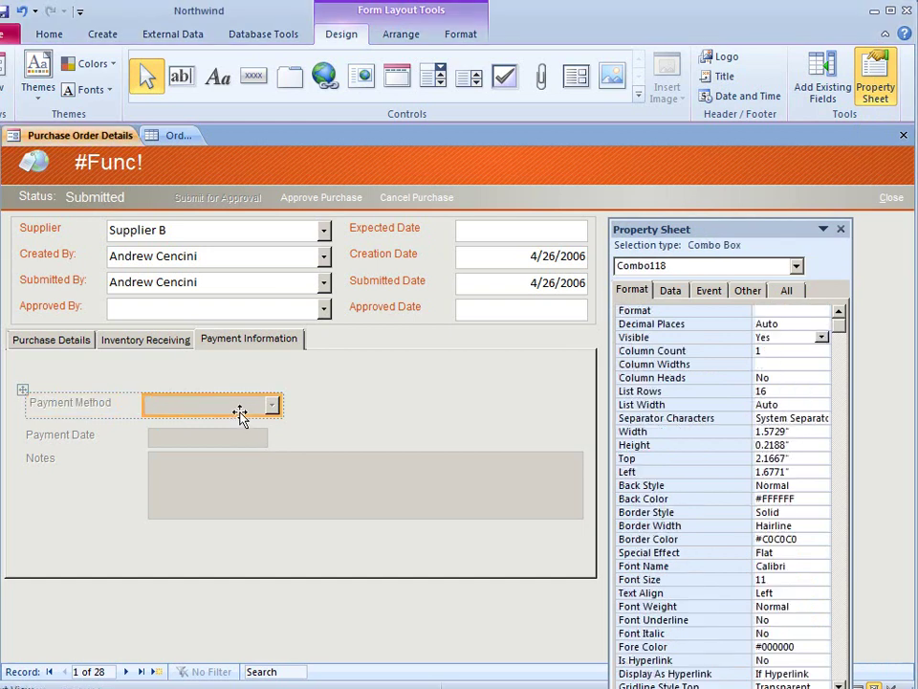
Step: Bind the Payment Method combo box to the Payment Method field as its control source
{"action": "left_click", "coordinate": [681, 293]}
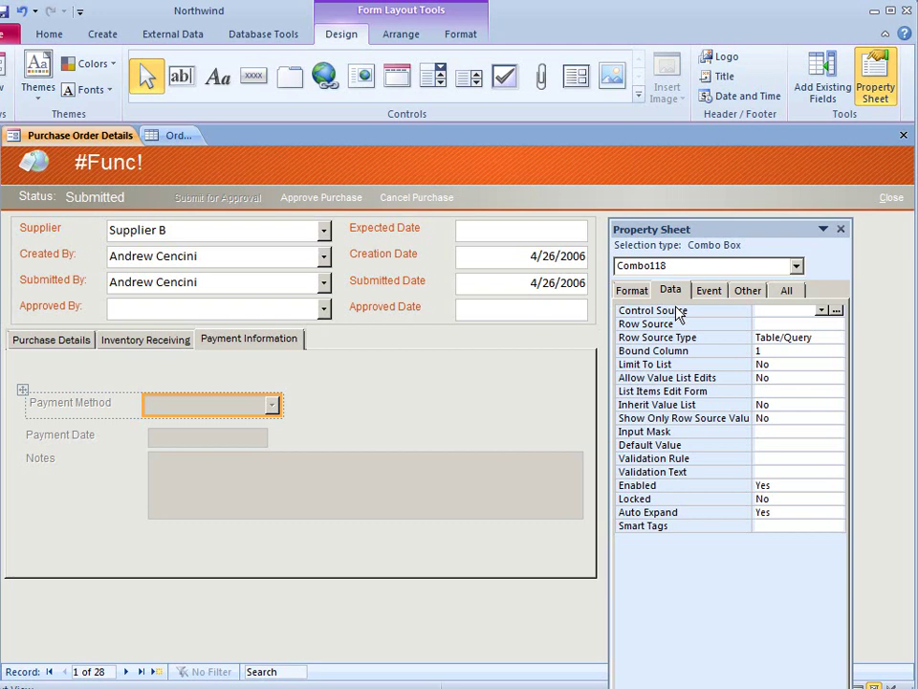
{"action": "left_click", "coordinate": [822, 310]}
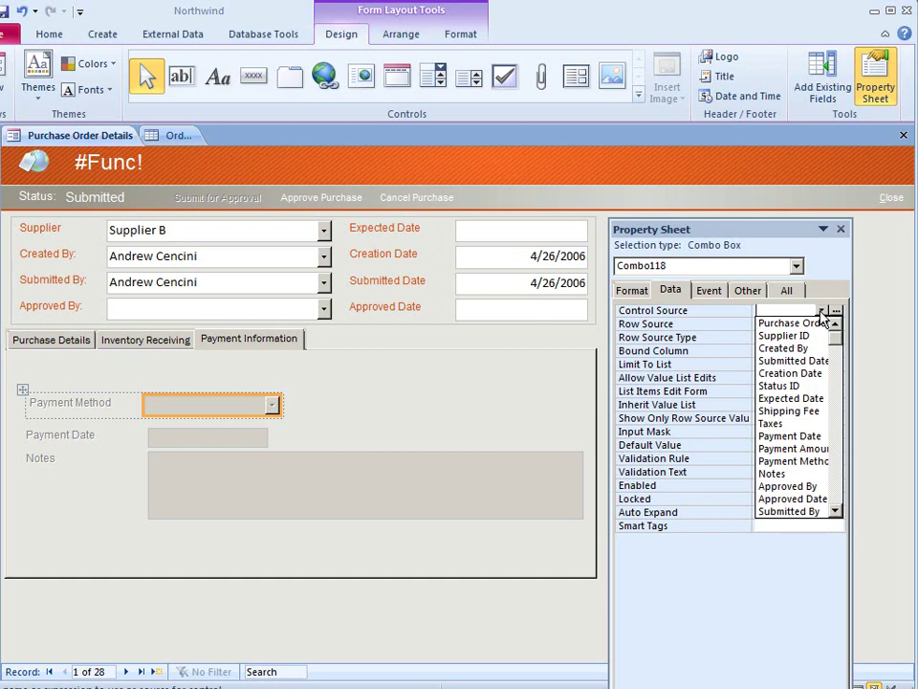
{"action": "left_click", "coordinate": [818, 462]}
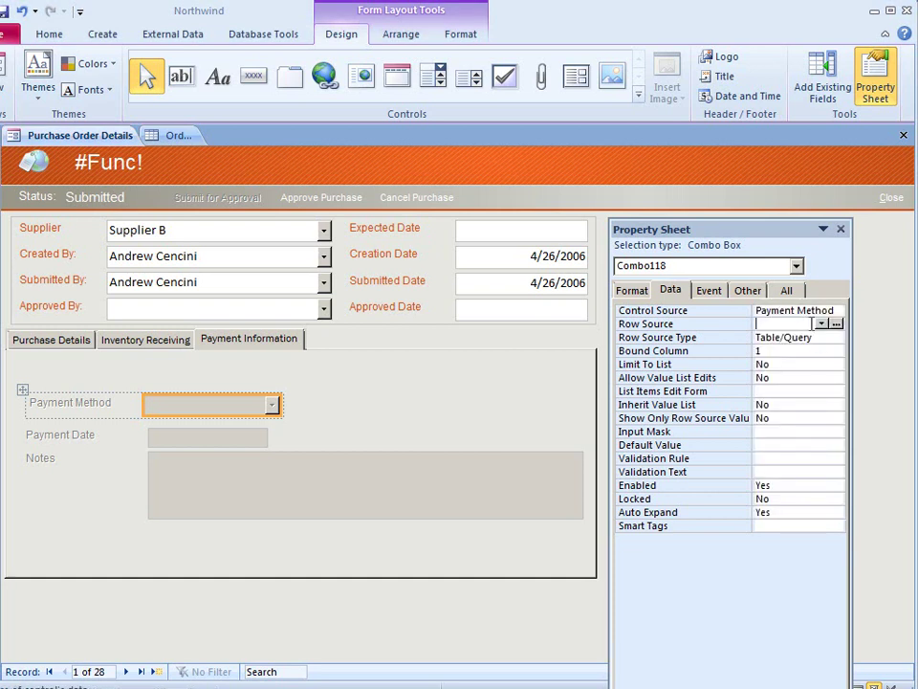
Step: Check the Payment Type values in the Orders table and return to the Purchase Order Details form
{"action": "left_click", "coordinate": [822, 323]}
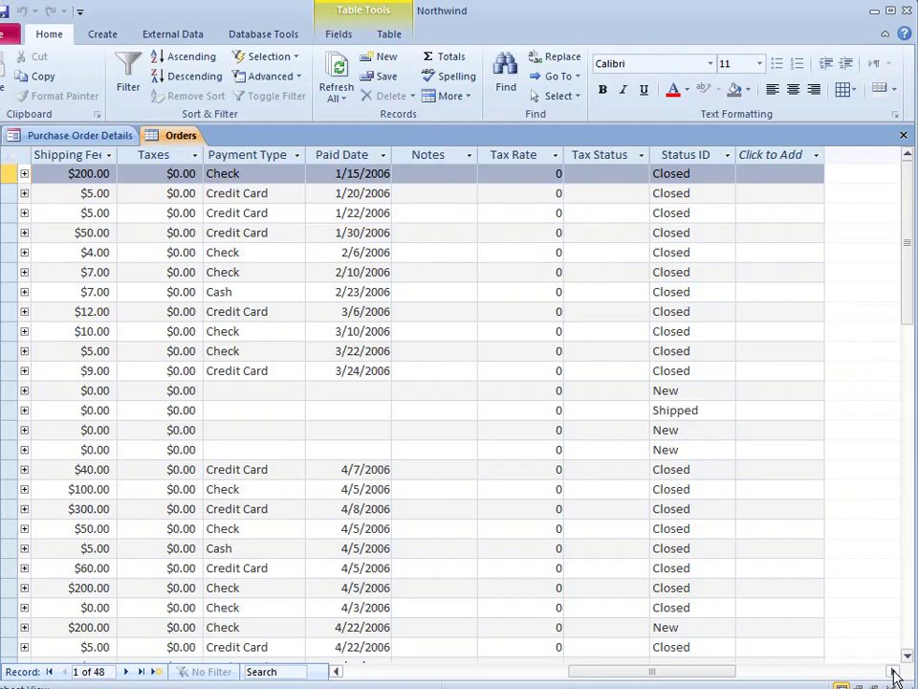
{"action": "left_click", "coordinate": [241, 155]}
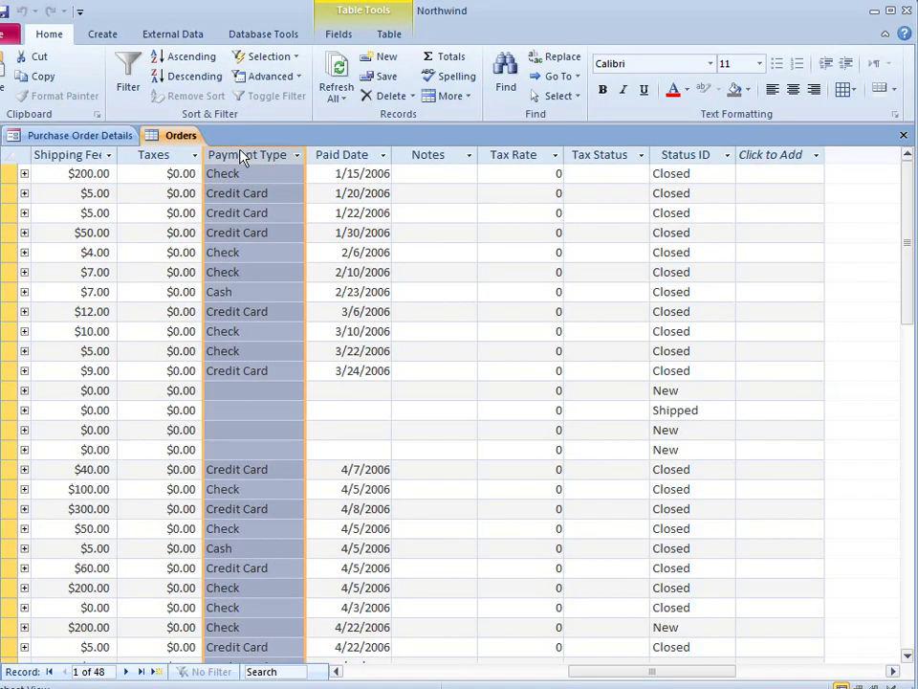
{"action": "left_click", "coordinate": [119, 137]}
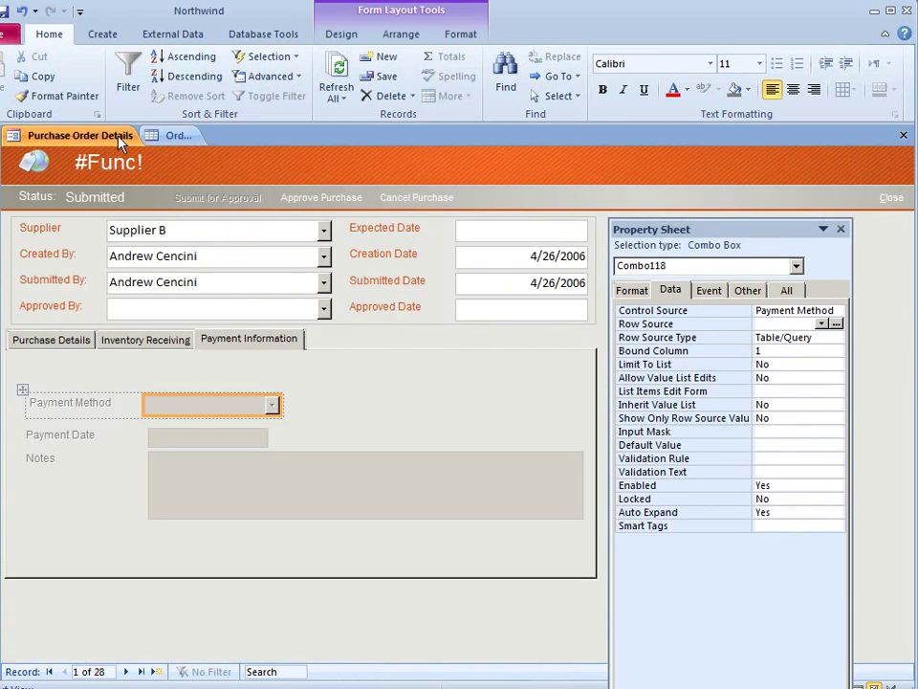
Step: Set the combo box's row source to Credit Card;Check;Cash and its row source type to Value List
{"action": "left_click", "coordinate": [823, 325]}
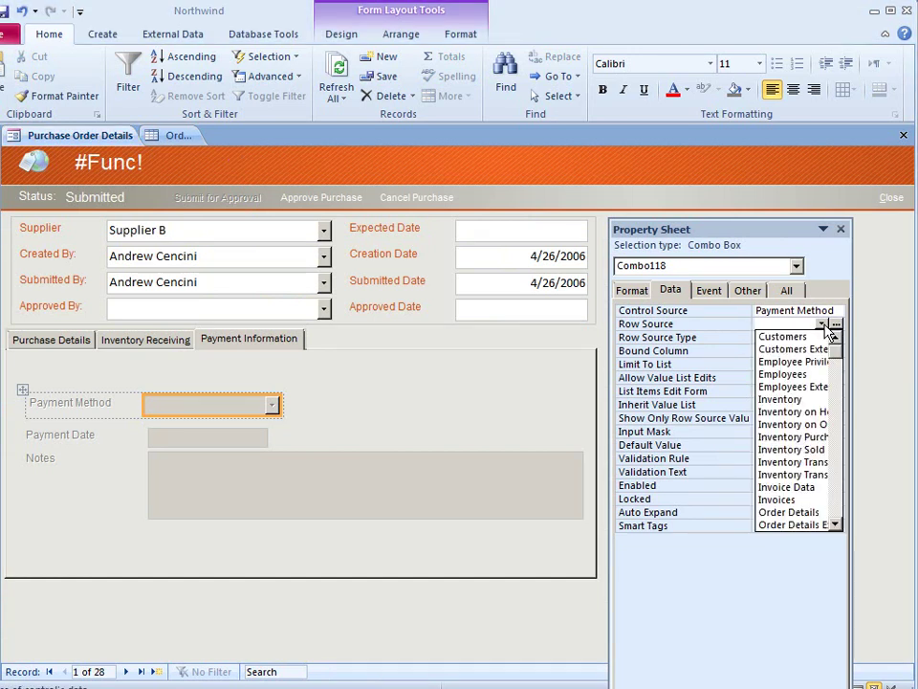
{"action": "left_click_drag", "start_coordinate": [838, 358], "coordinate": [849, 502]}
{"action": "left_click", "coordinate": [820, 325]}
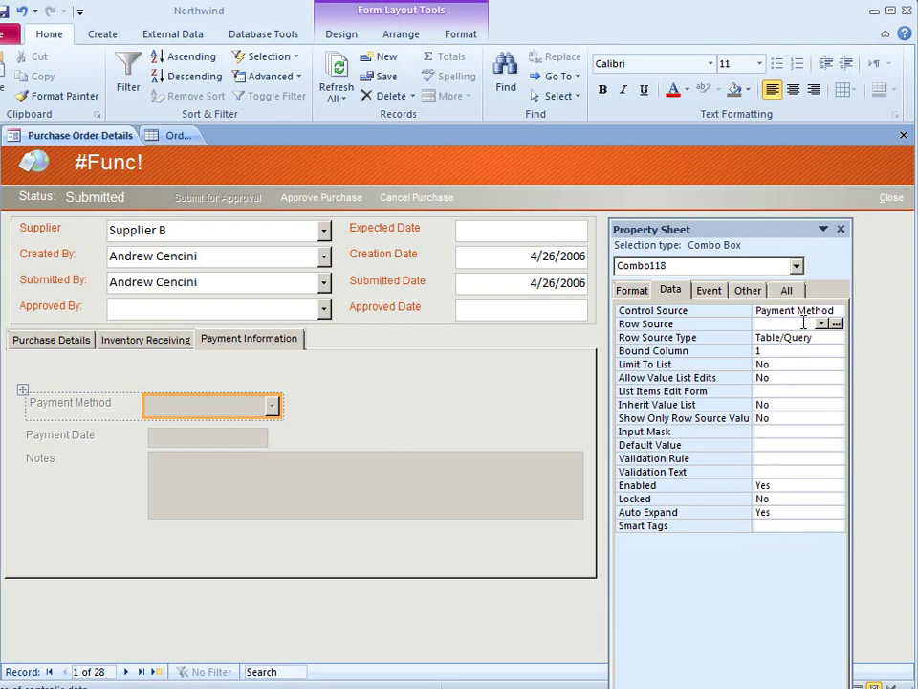
{"action": "type", "text": "Credit Card;Check;Cash"}
{"action": "left_click", "coordinate": [837, 337]}
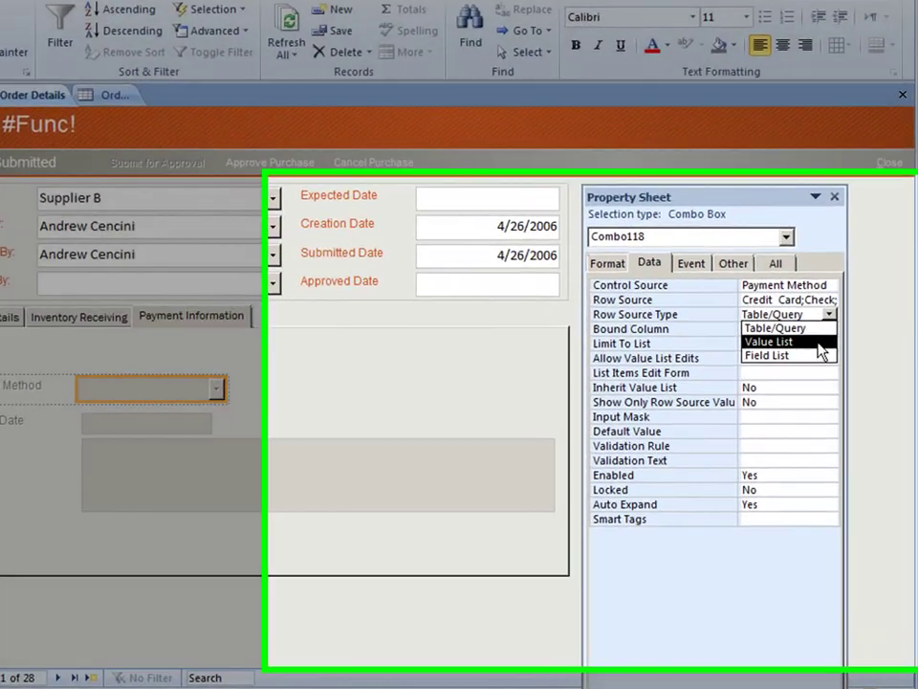
{"action": "left_click", "coordinate": [819, 348]}
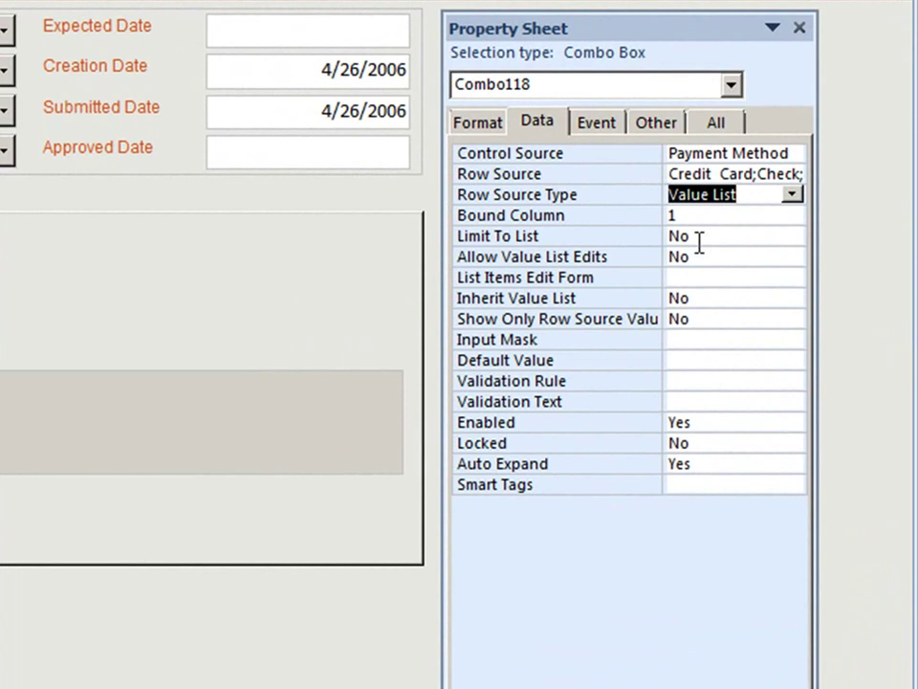
Step: Set both Limit To List and Allow Value List Edits to Yes for the Payment Method combo box
{"action": "left_click", "coordinate": [699, 239]}
{"action": "left_click", "coordinate": [793, 239]}
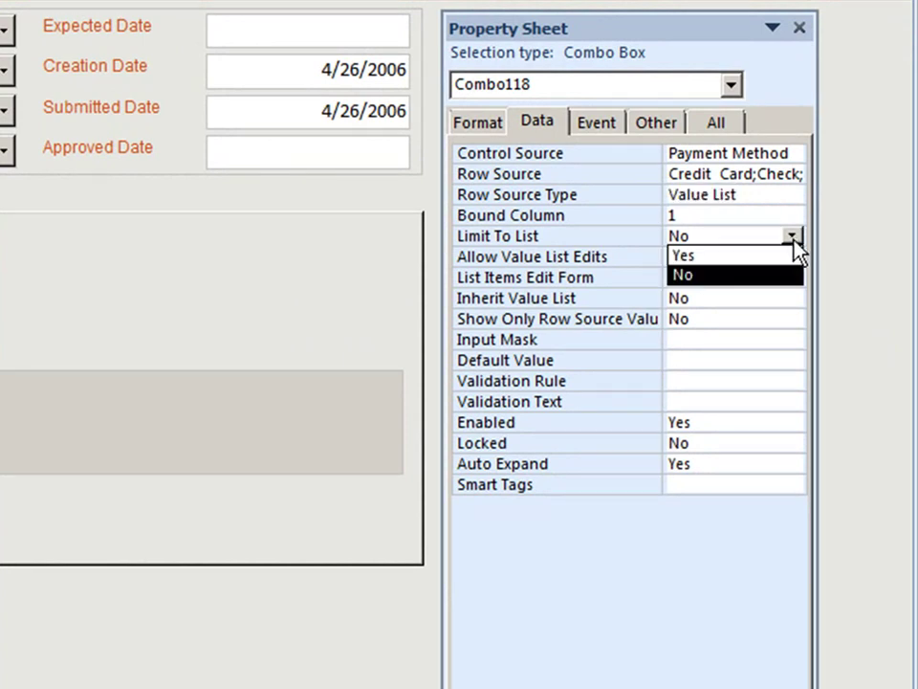
{"action": "left_click", "coordinate": [764, 255]}
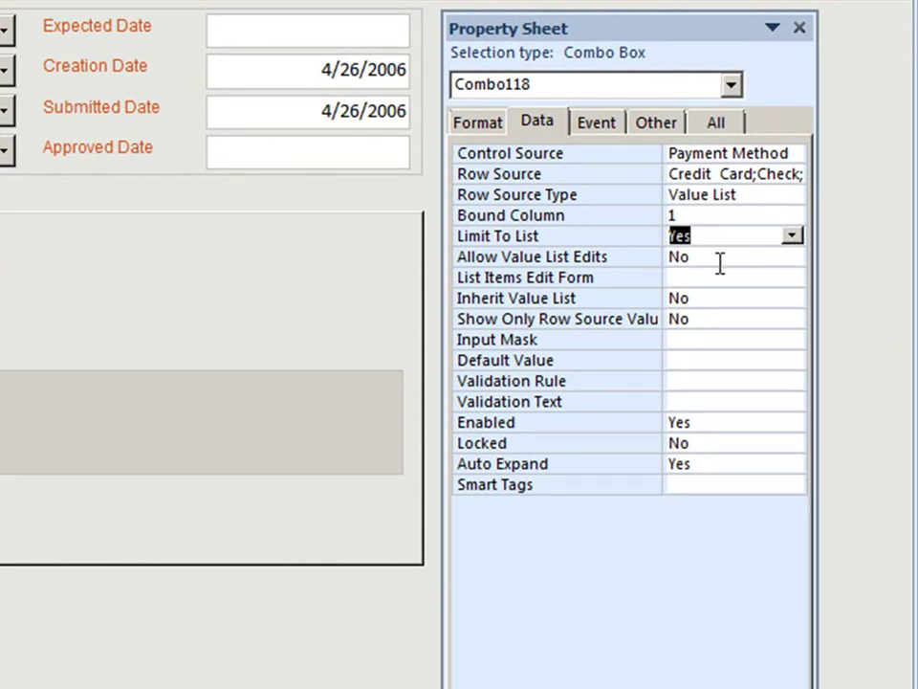
{"action": "left_click", "coordinate": [777, 260]}
{"action": "left_click", "coordinate": [793, 257]}
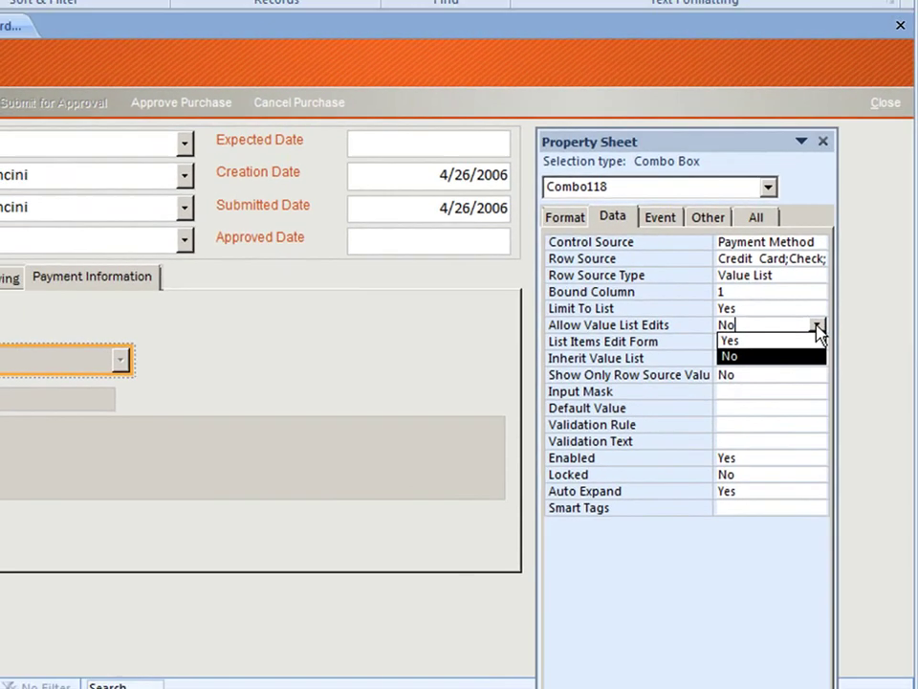
{"action": "left_click", "coordinate": [811, 333]}
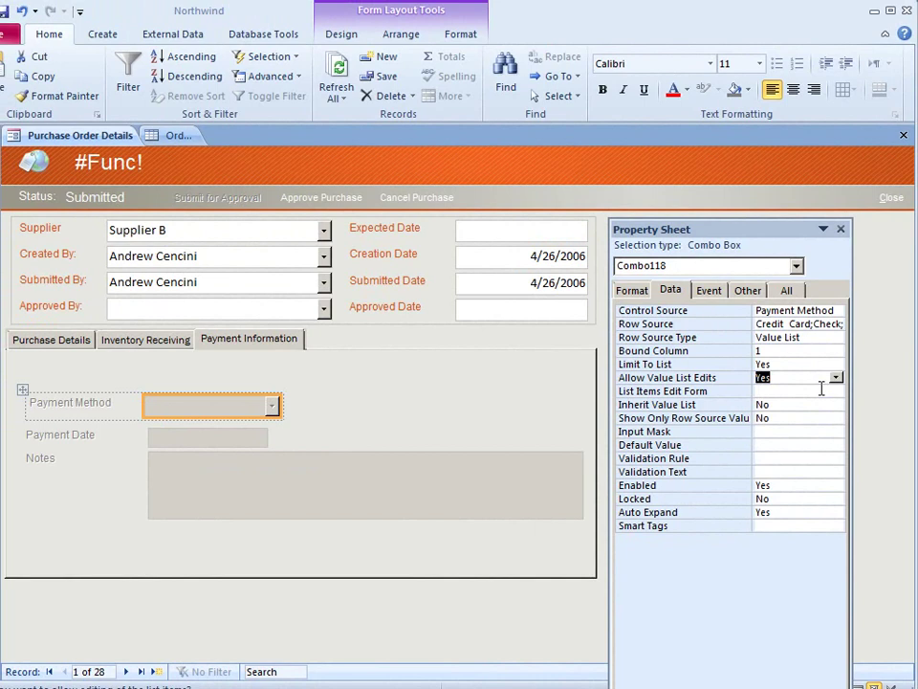
Step: Convert the Payment Method list box on the Payment Information page to a combo box
{"action": "right_click", "coordinate": [107, 137]}
{"action": "left_click", "coordinate": [148, 212]}
{"action": "left_click", "coordinate": [147, 615]}
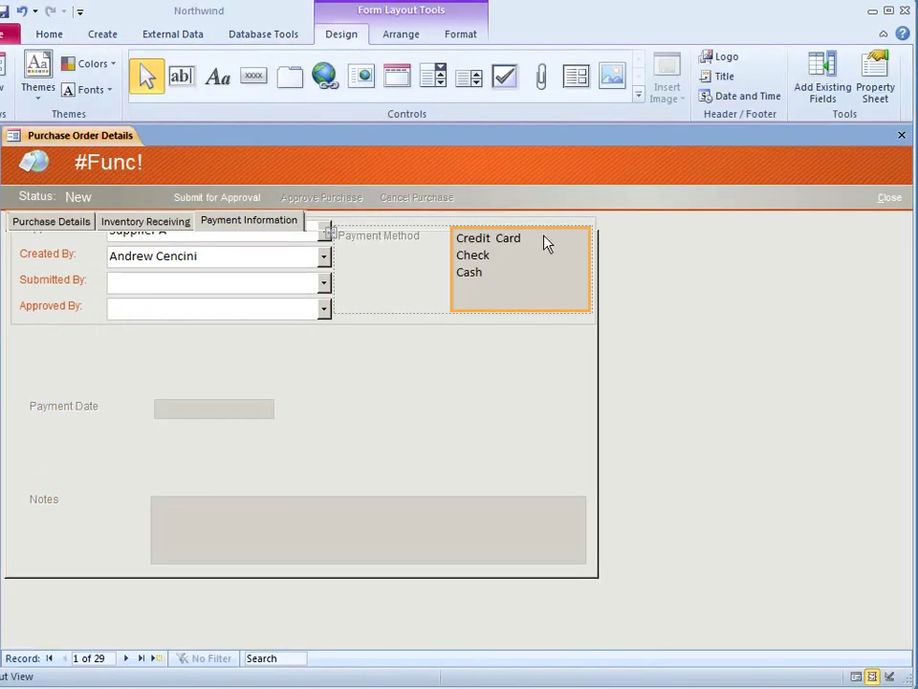
{"action": "right_click", "coordinate": [543, 236]}
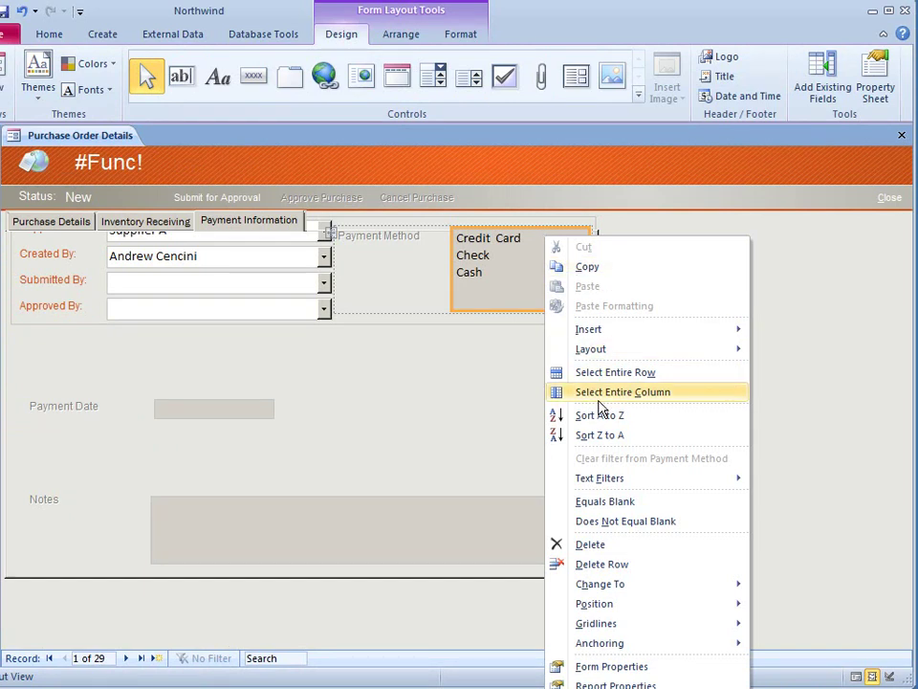
{"action": "mouse_move", "coordinate": [607, 484]}
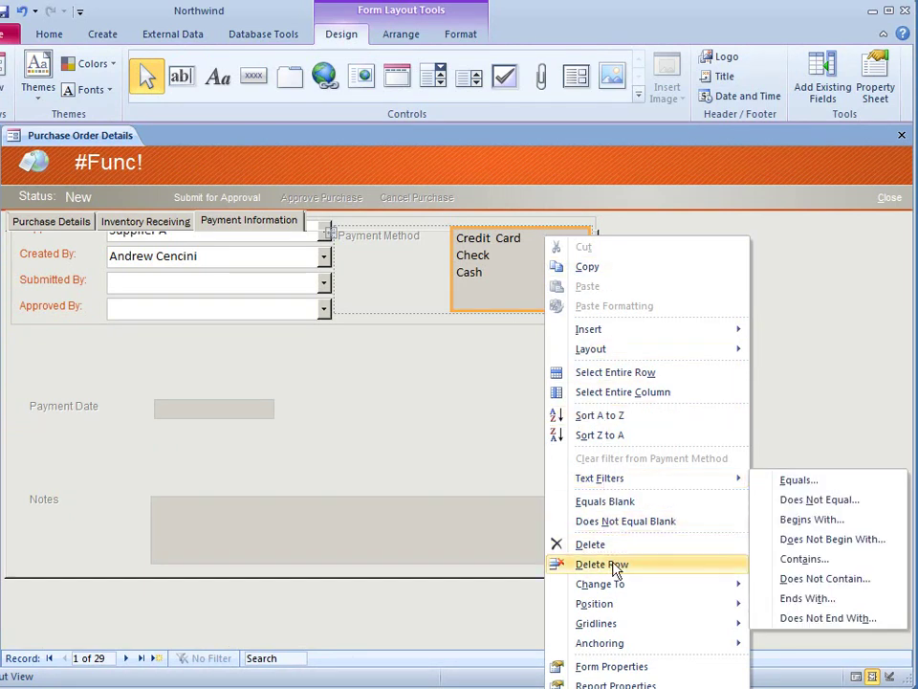
{"action": "mouse_move", "coordinate": [618, 586]}
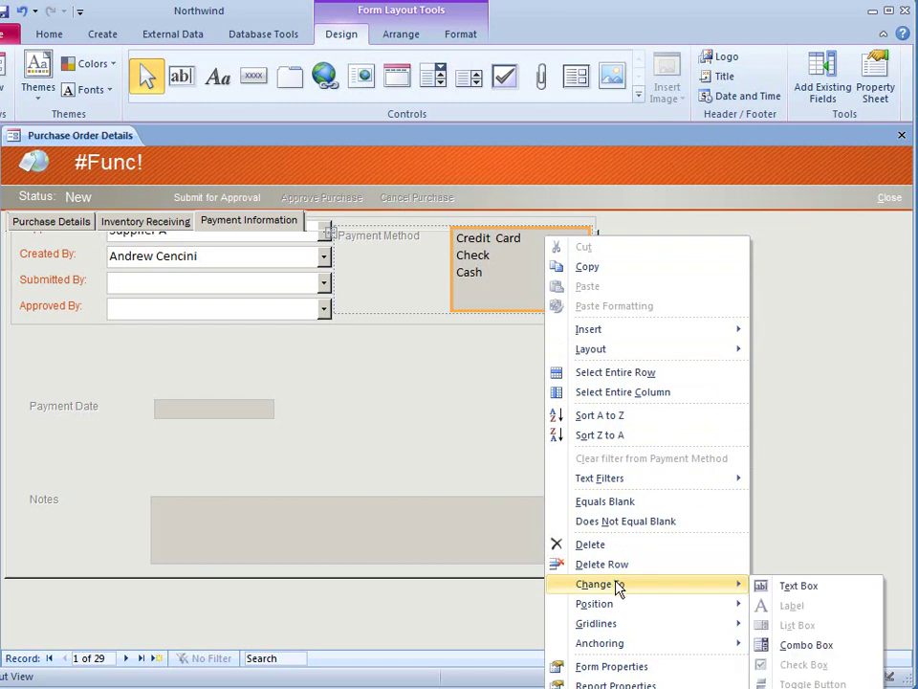
{"action": "left_click", "coordinate": [804, 647]}
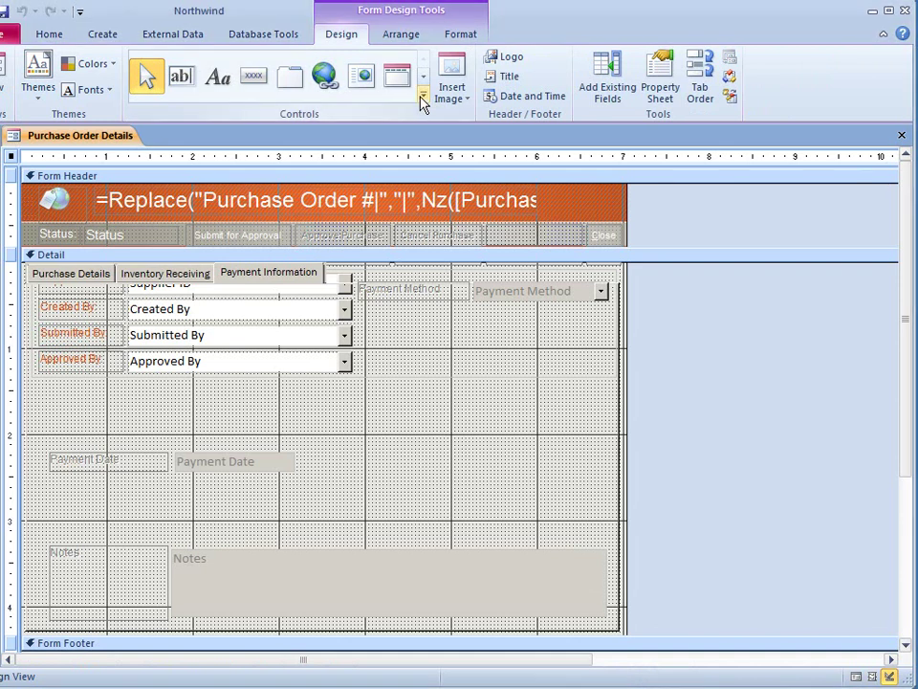
Step: Show the full set of form controls for the Purchase Order Details form in Design View
{"action": "left_click", "coordinate": [423, 100]}
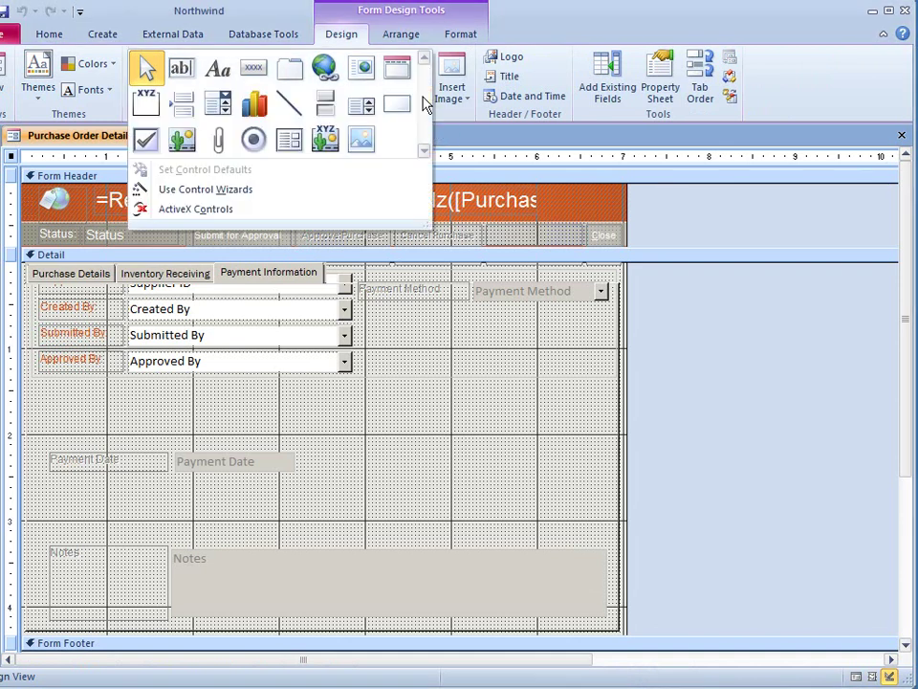